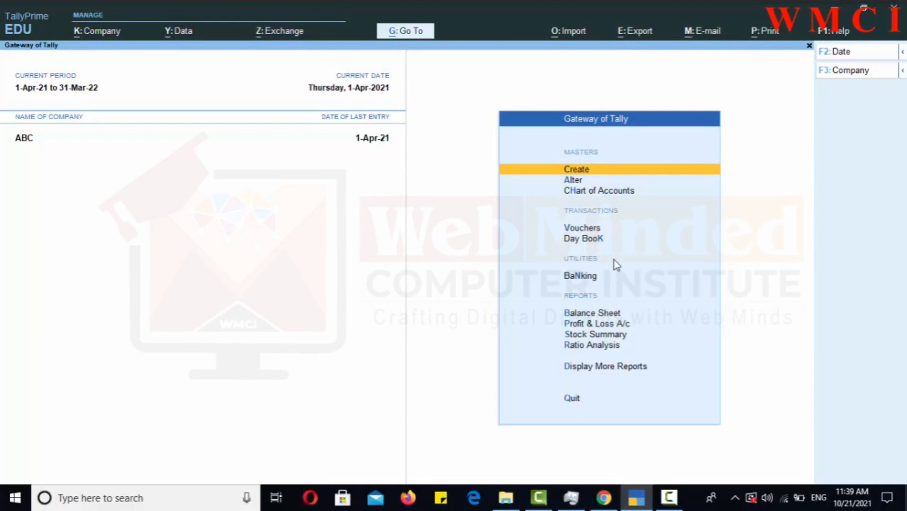
Step: Open the Day Book, return to the Gateway of Tally, and open the Day Book again
key("k")
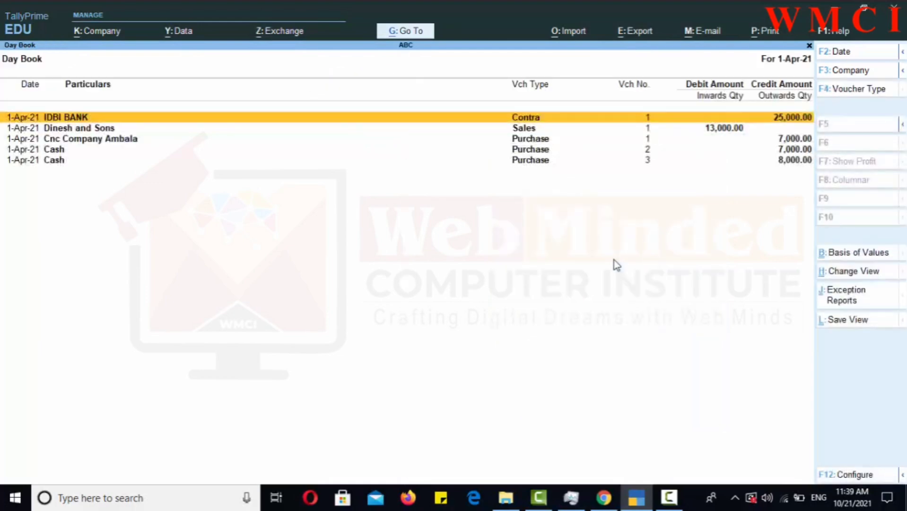
key("Escape")
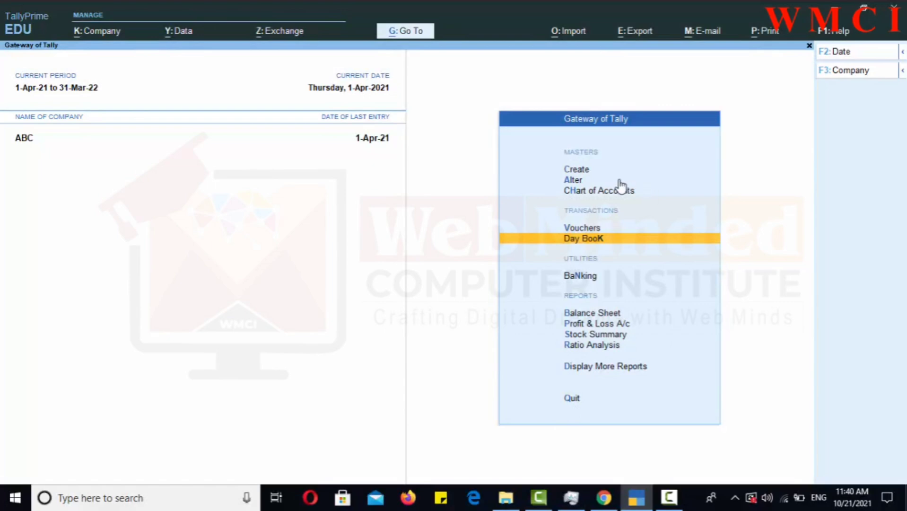
left_click(617, 239)
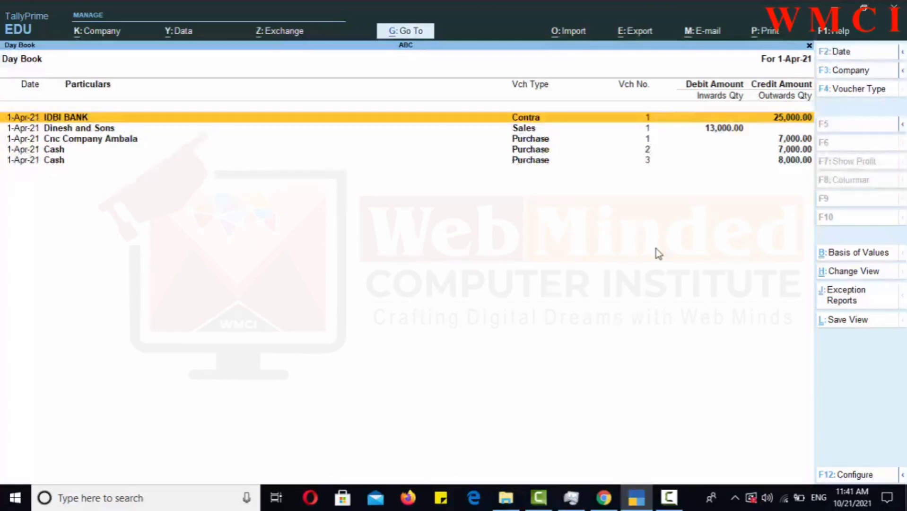
Step: Check the Day Book's date and company selections, keeping 1-4-2021 and company ABC
left_click(841, 52)
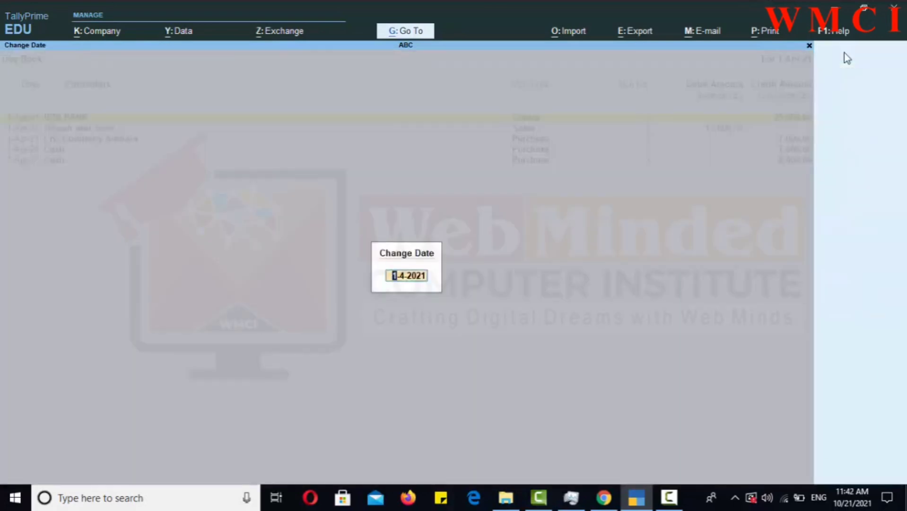
key("BackSpace")
key("Return")
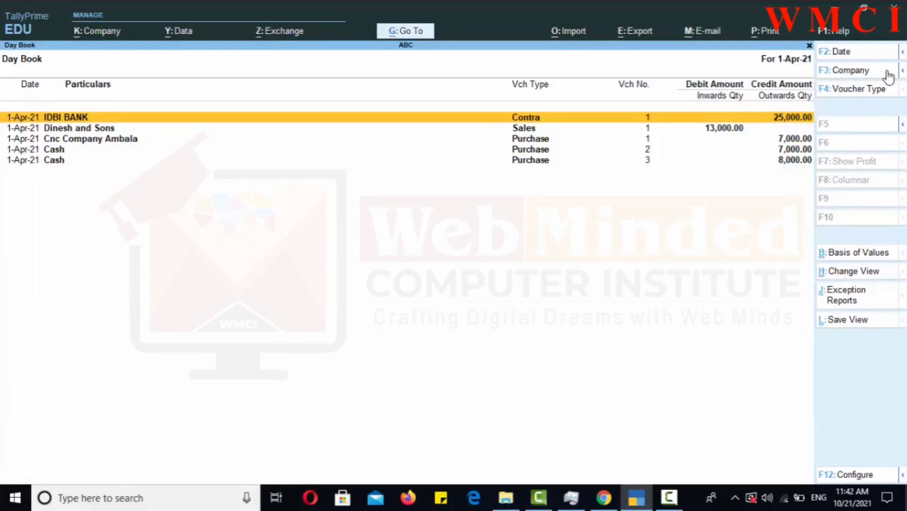
left_click(866, 71)
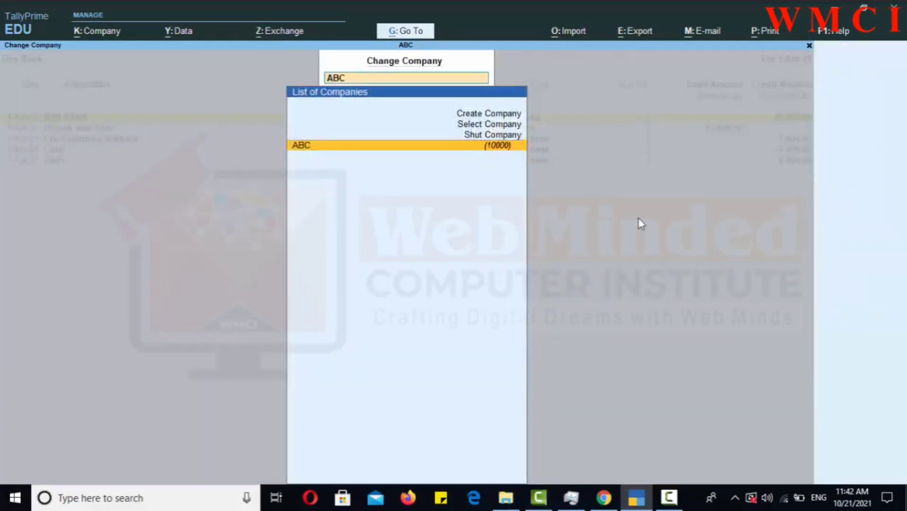
key("Return")
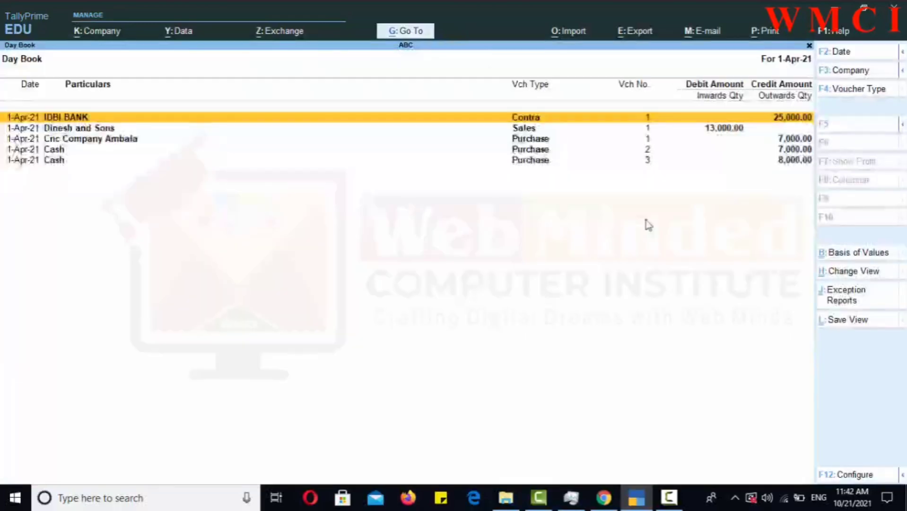
Step: Filter the Day Book to Contra vouchers only, and switch it back to all voucher types
left_click(842, 90)
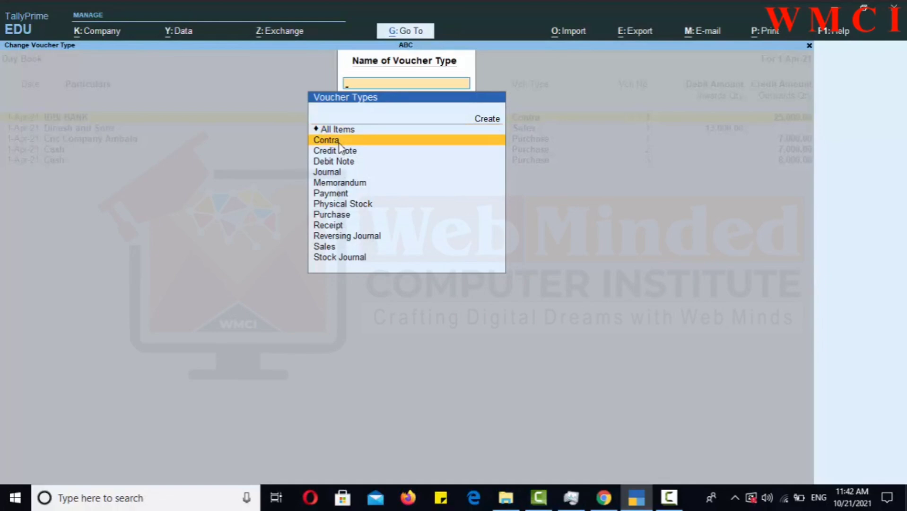
left_click(339, 141)
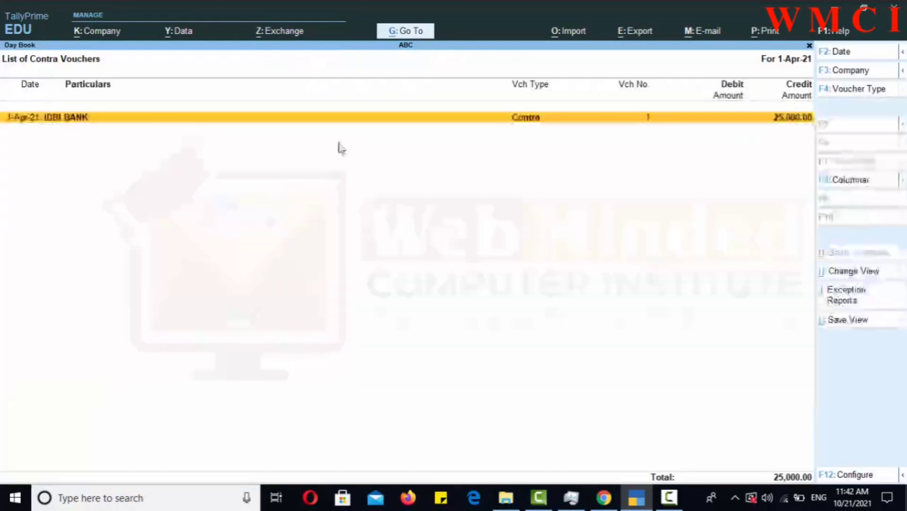
left_click(858, 92)
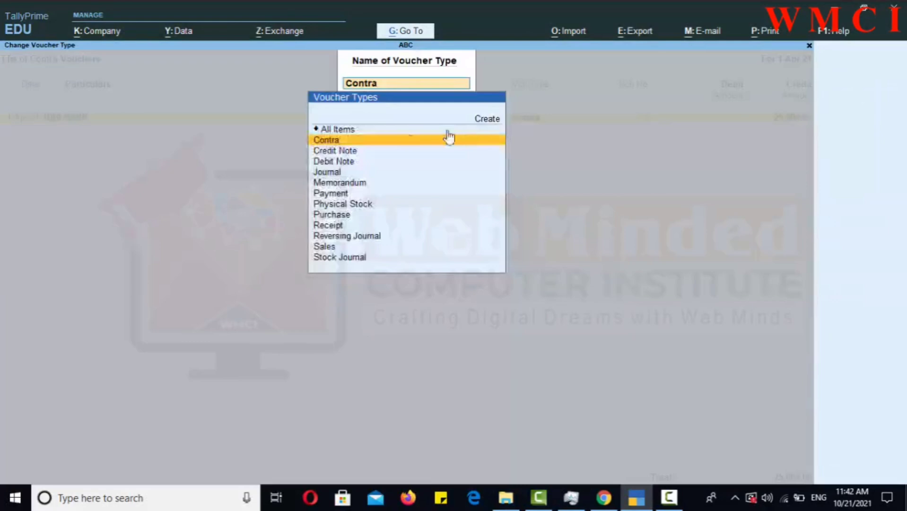
left_click(370, 131)
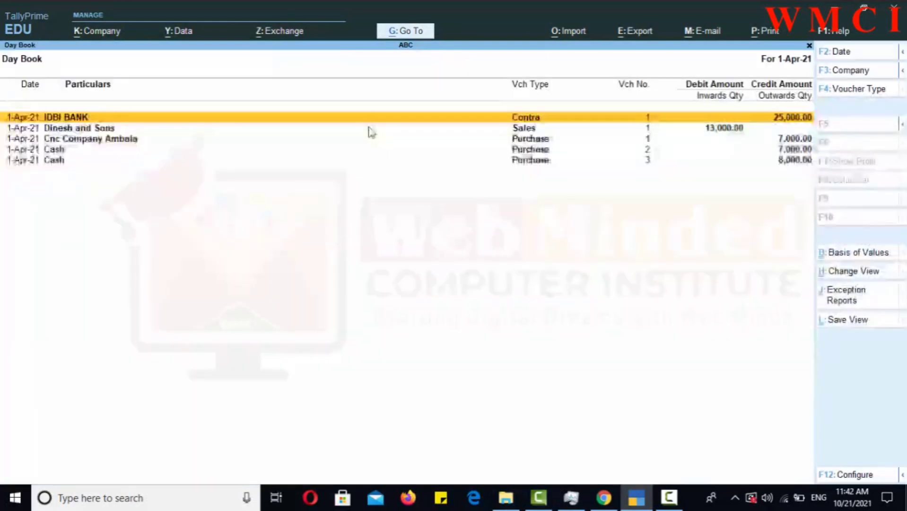
Step: Examine the voucher entry types offered in the Day Book's Basis of Values, and leave without changing the selection
left_click(855, 253)
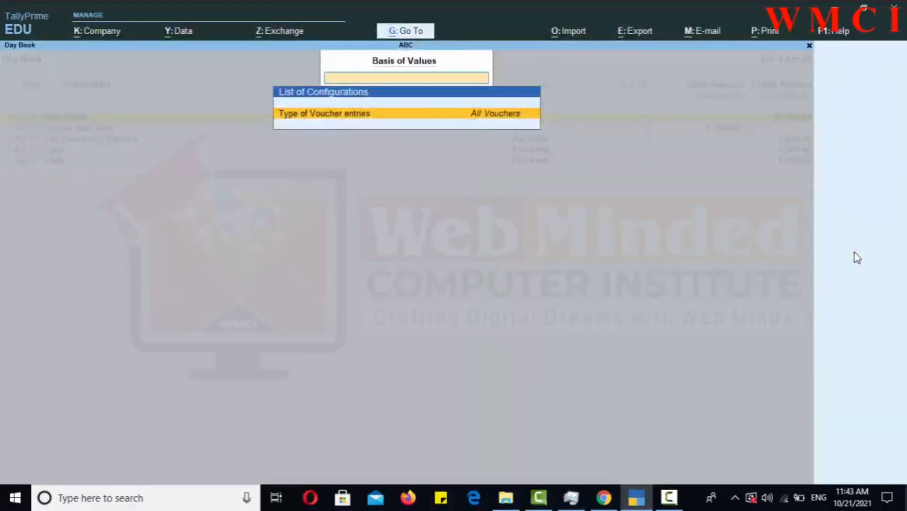
key("Return")
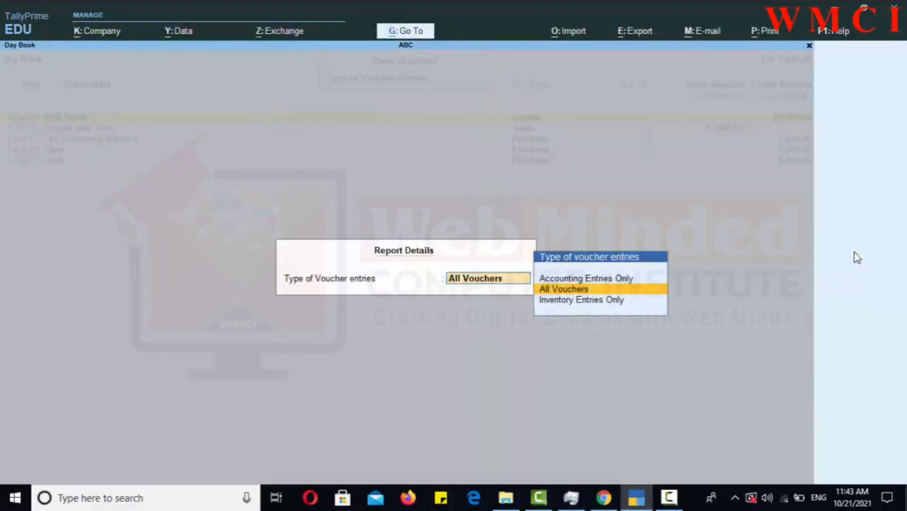
key("Up")
key("Down")
key("Down")
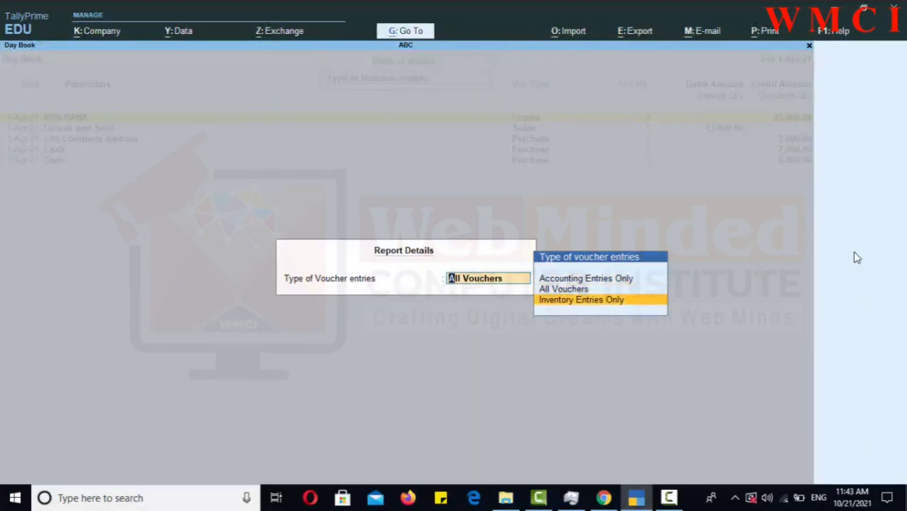
key("Escape")
key("Escape")
key("Escape")
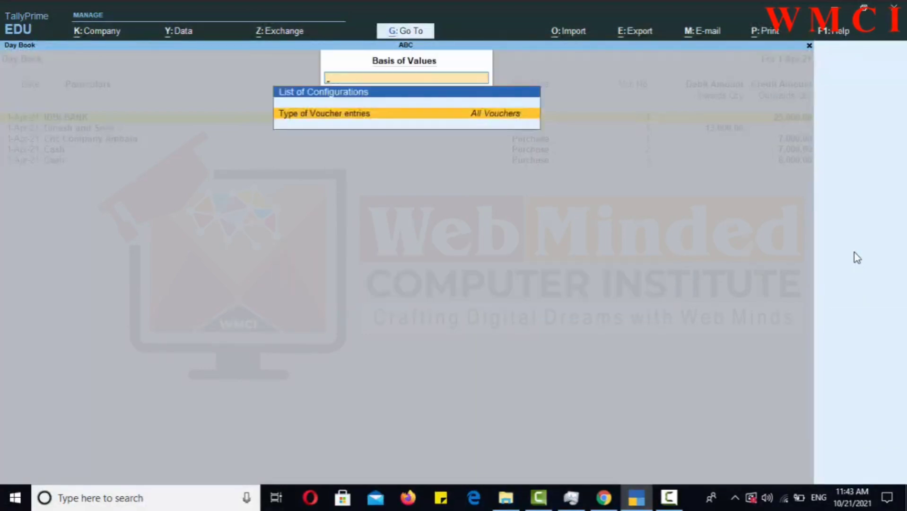
key("Escape")
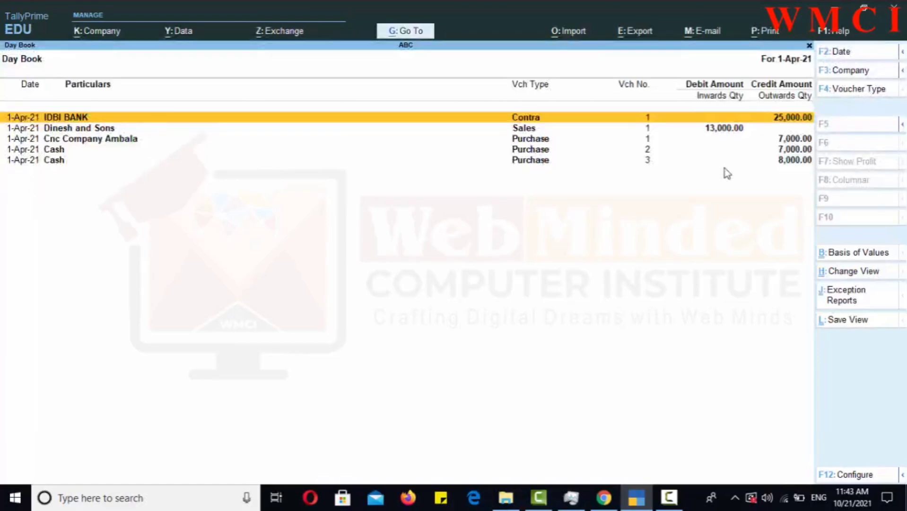
Step: Open the Dinesh and Sons sales voucher from the Day Book and go through its party details unchanged
left_click(95, 131)
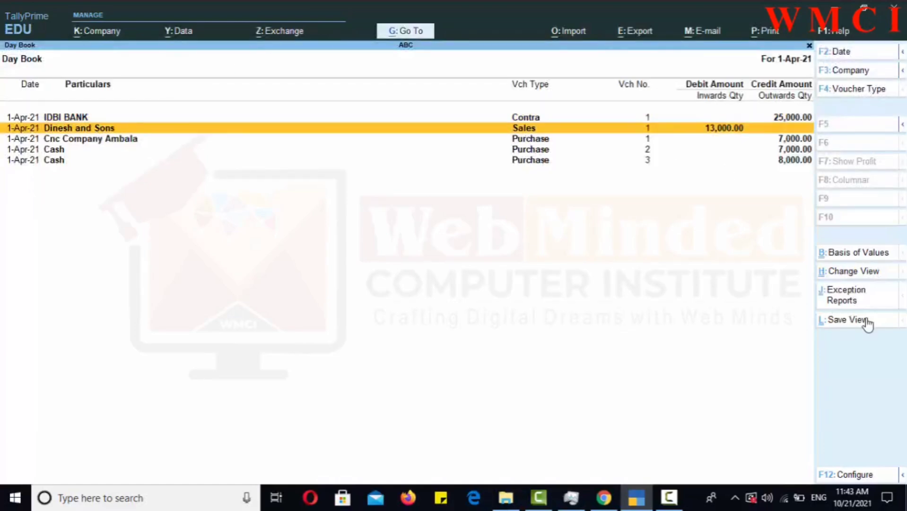
key("Return")
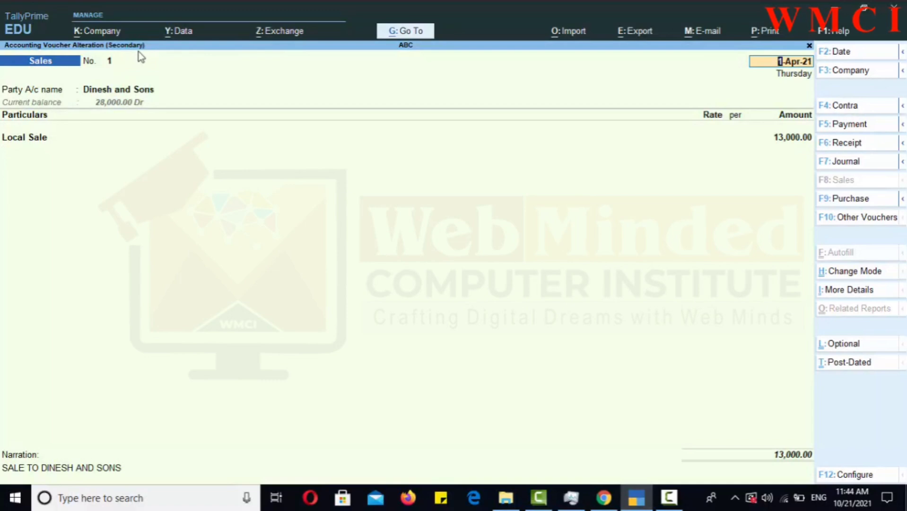
key("Return")
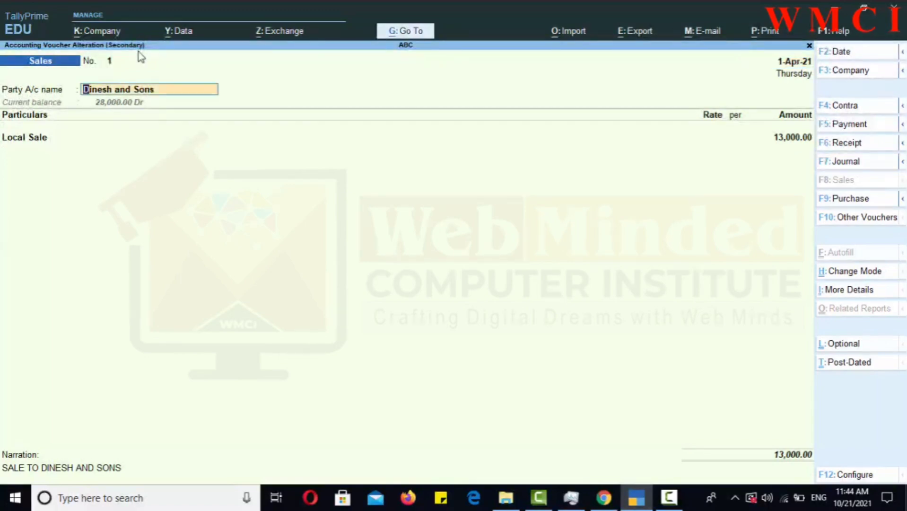
key("Return")
key("Return")
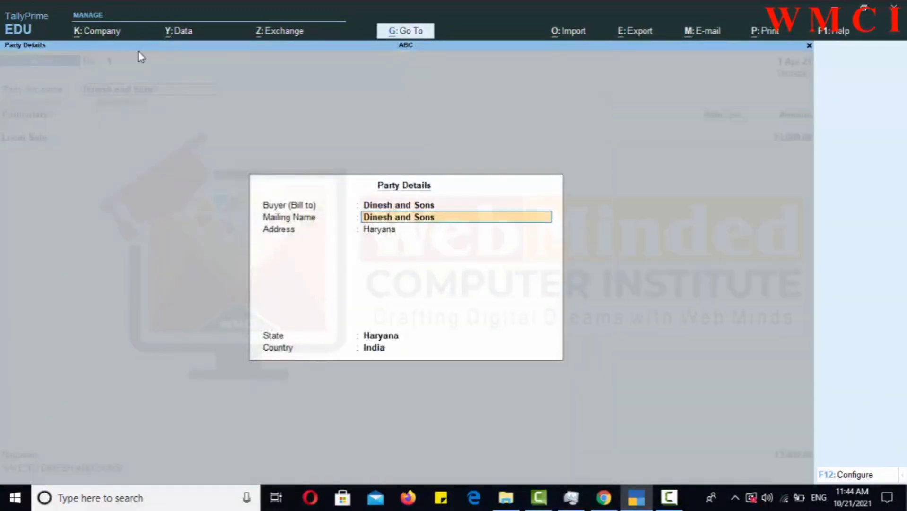
key("Return")
key("Return")
key("Return")
key("Return")
key("Return")
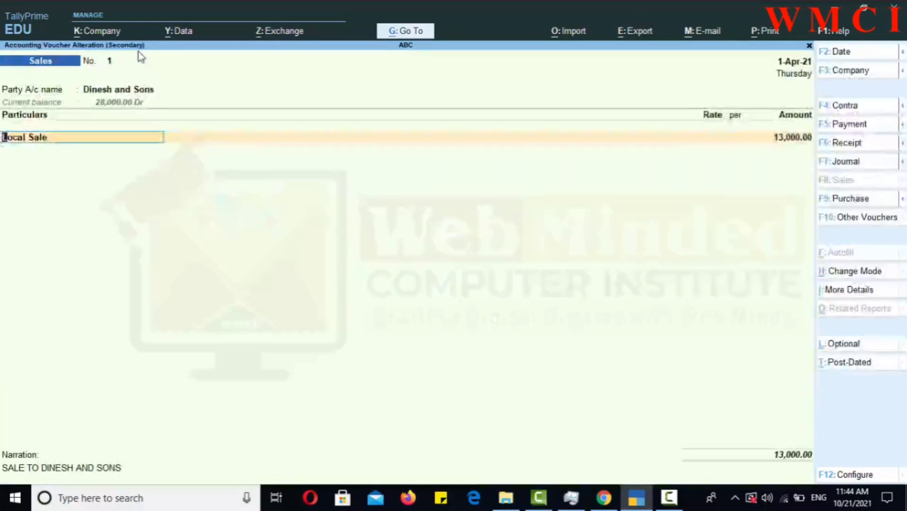
Step: Review the voucher's Local Sale entry and bill-wise details, and leave without saving back to the Gateway of Tally
key("Return")
key("Return")
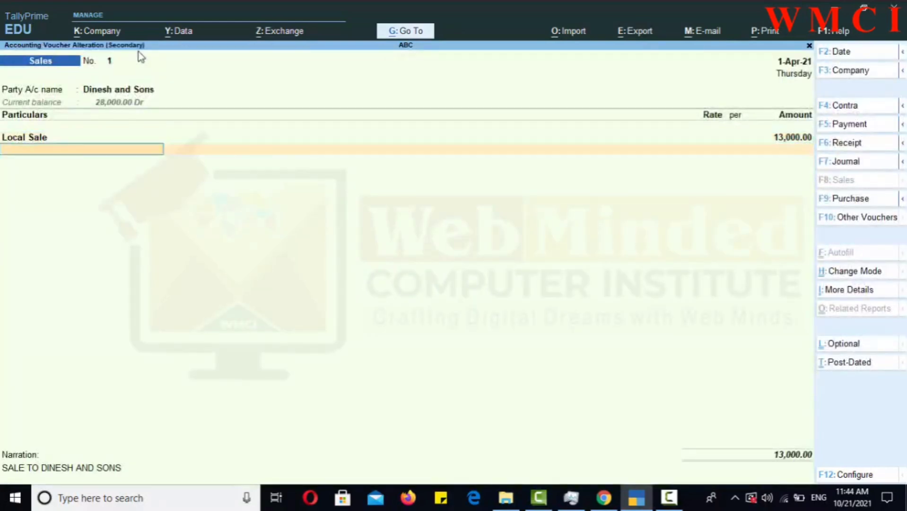
key("Return")
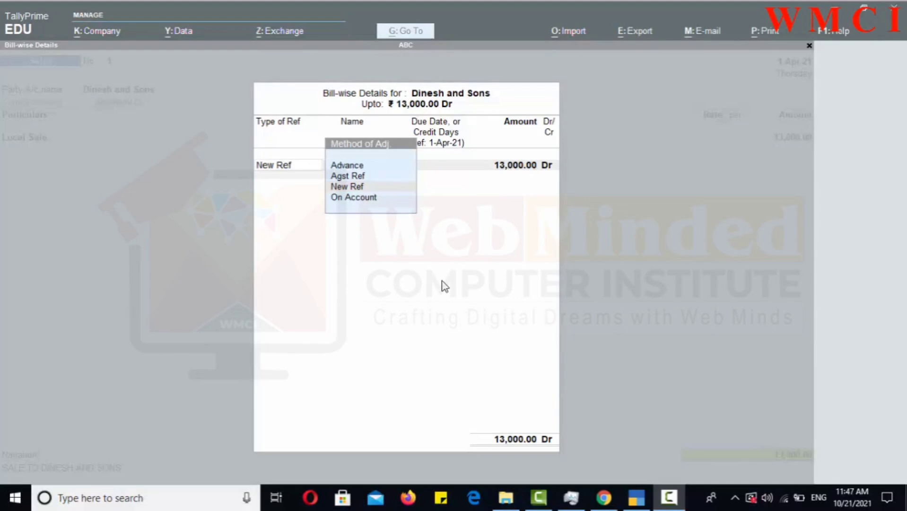
left_click(625, 243)
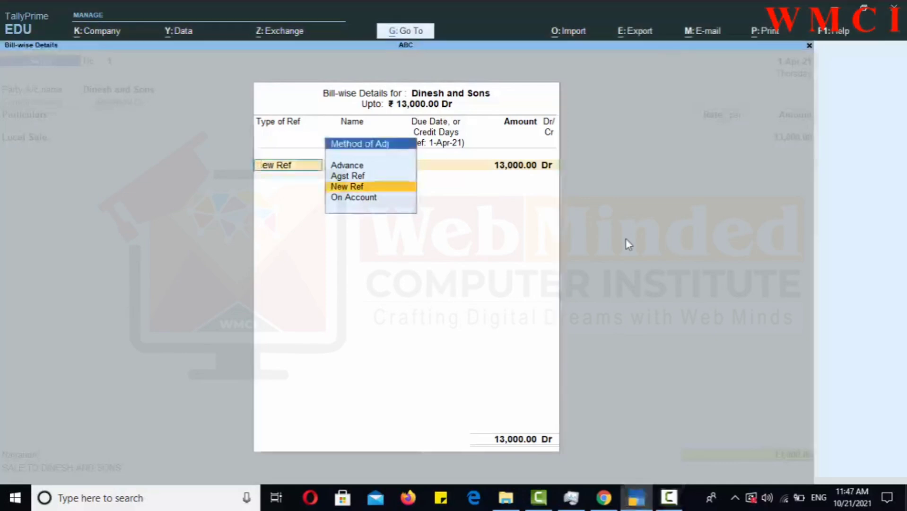
key("Escape")
key("Return")
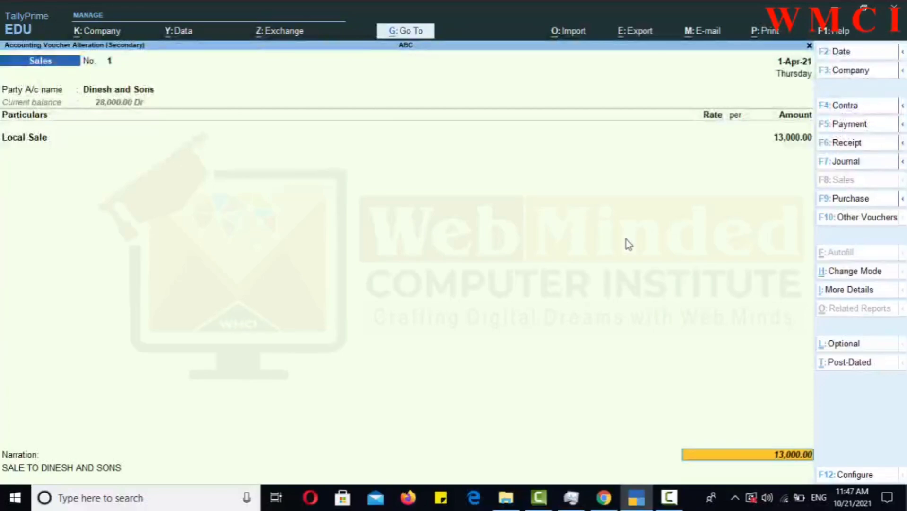
key("Escape")
key("Return")
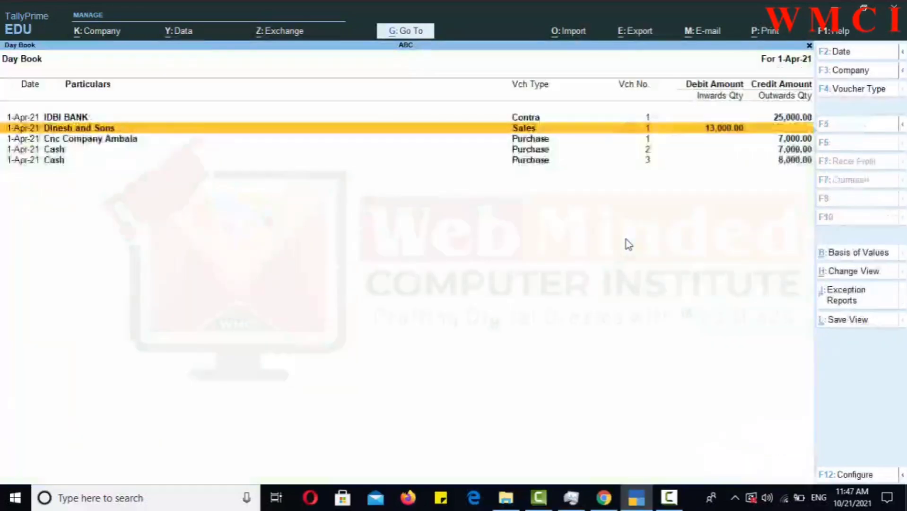
key("Escape")
key("Escape")
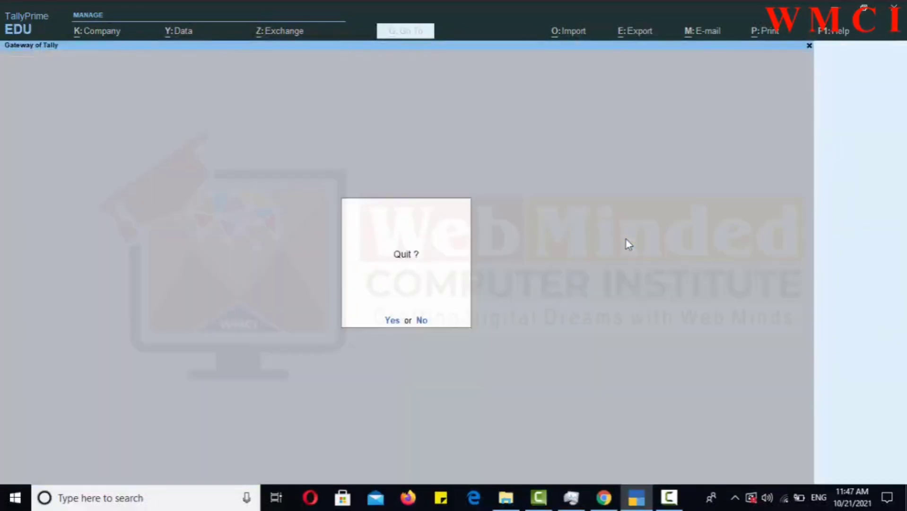
key("n")
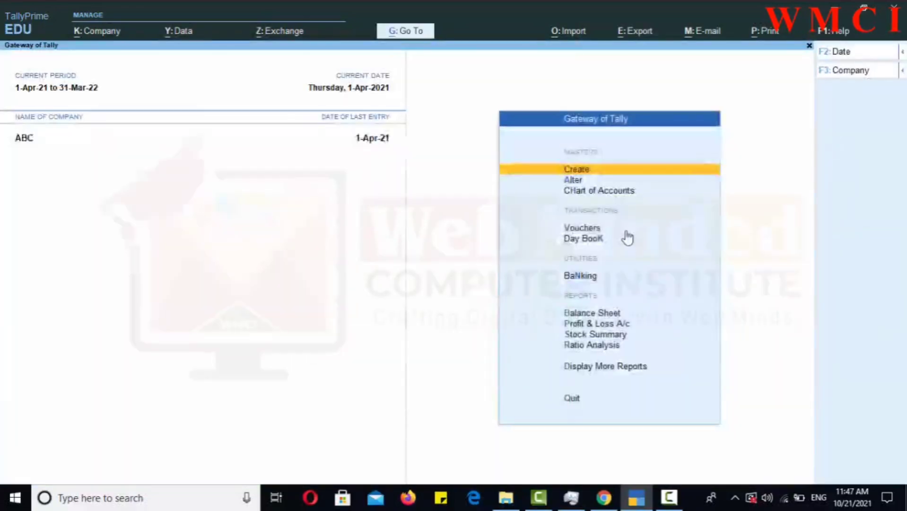
Step: Open the Dinesh and Sons ledger for alteration and go to its bill-by-bill balance setting
left_click(574, 180)
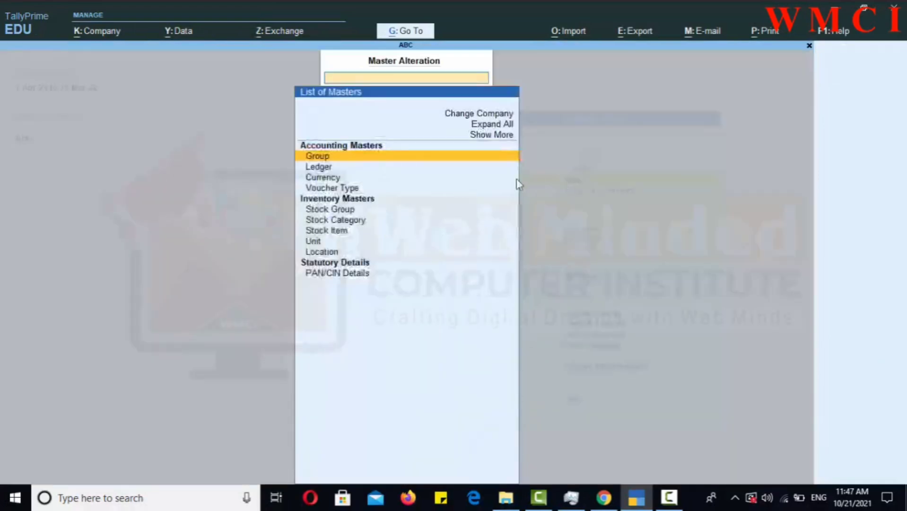
left_click(312, 168)
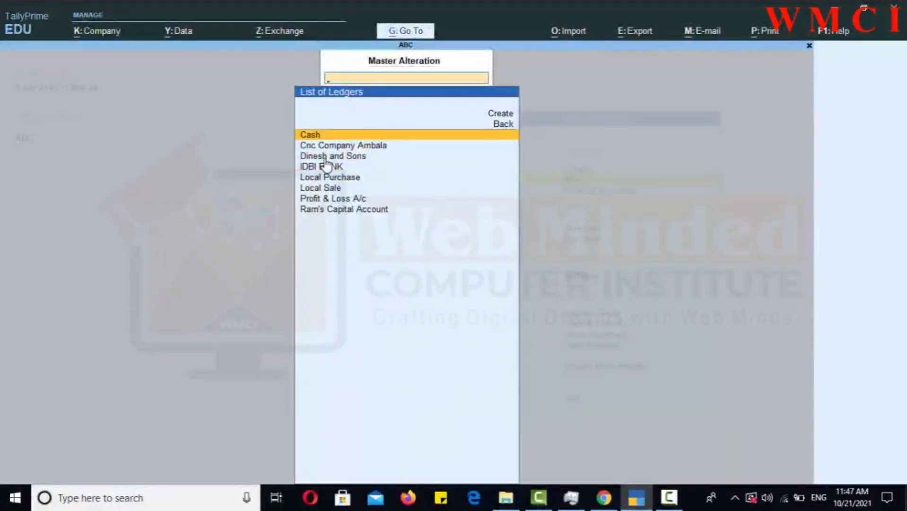
left_click(326, 157)
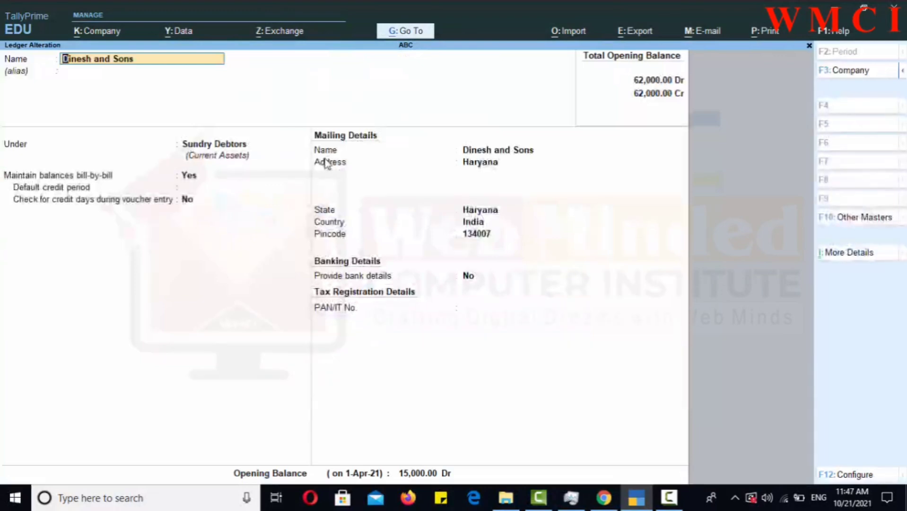
key("Return")
key("Return")
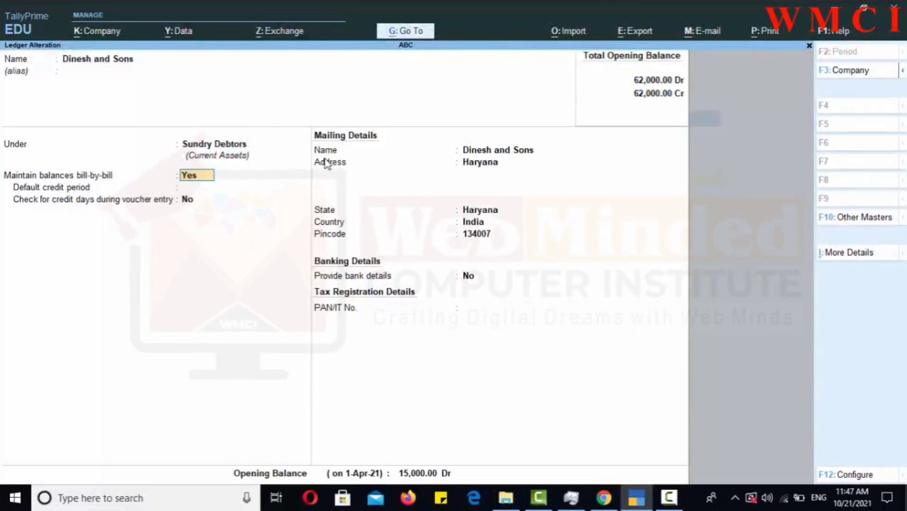
Step: Set the ledger's bill-by-bill balance maintenance to No, keep its remaining details, and save it
key("n")
key("Return")
key("Return")
key("Return")
key("Return")
key("Return")
key("Return")
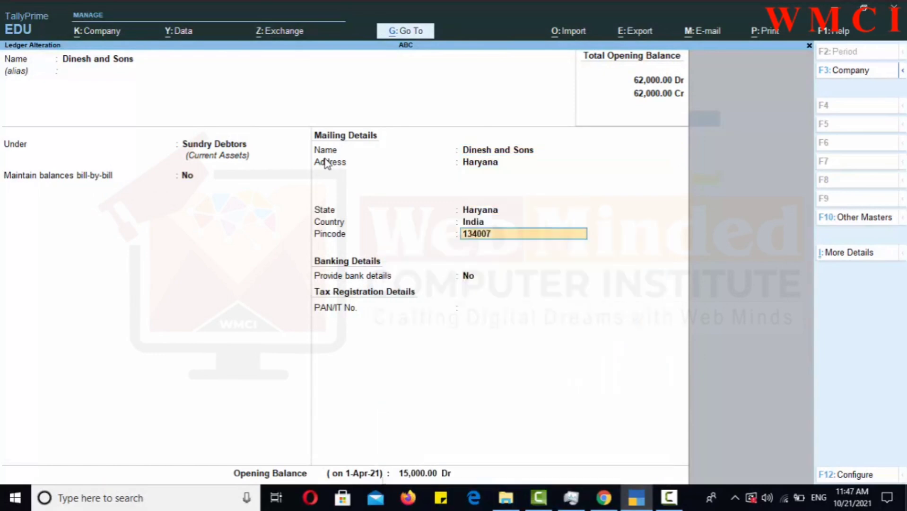
key("Return")
key("Return")
key("Return")
key("Return")
key("Return")
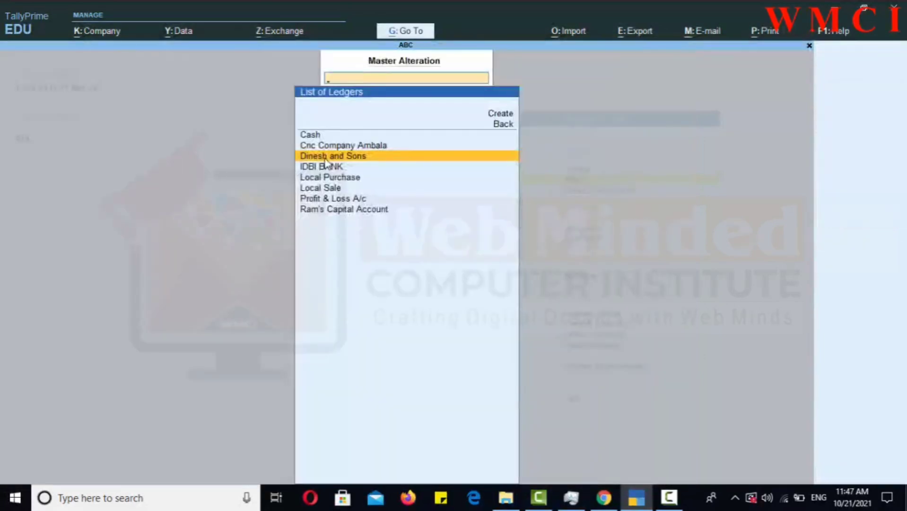
Step: Leave the ledger list for the Gateway of Tally and open a new sales voucher
key("Escape")
key("Escape")
key("Down")
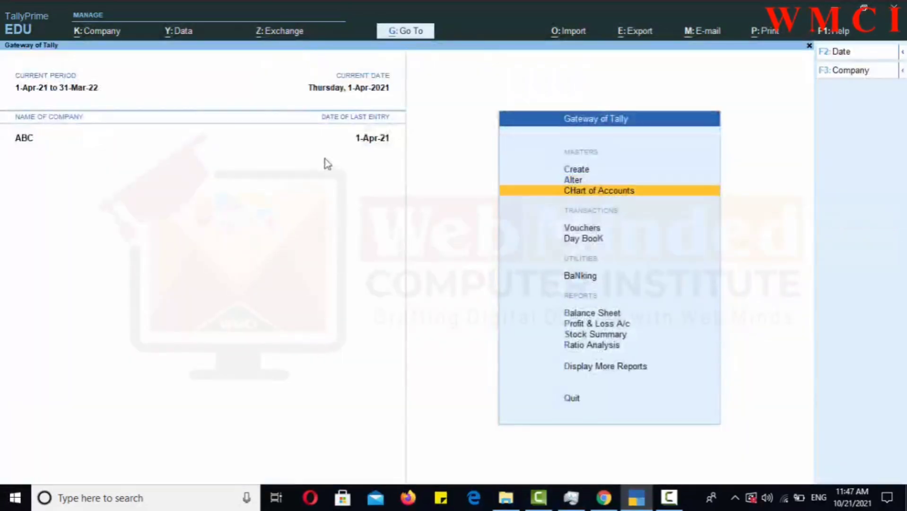
key("Down")
key("Down")
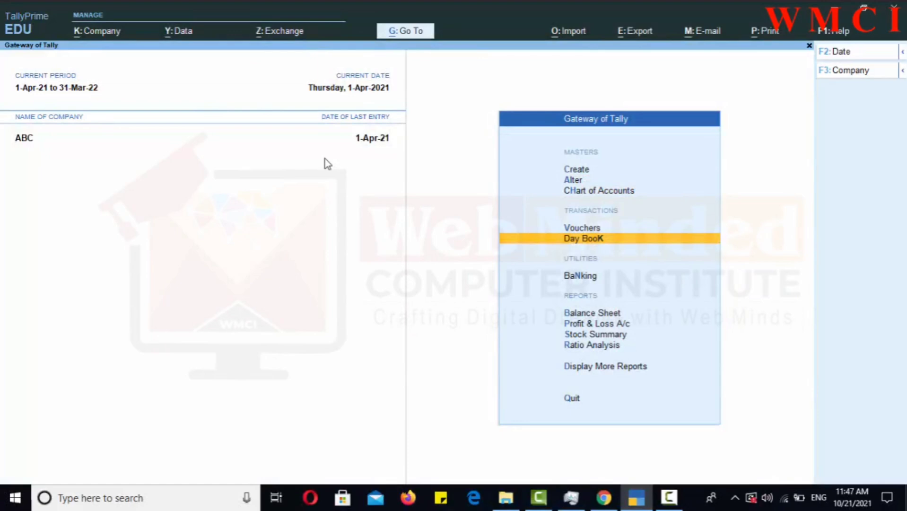
key("Up")
key("Return")
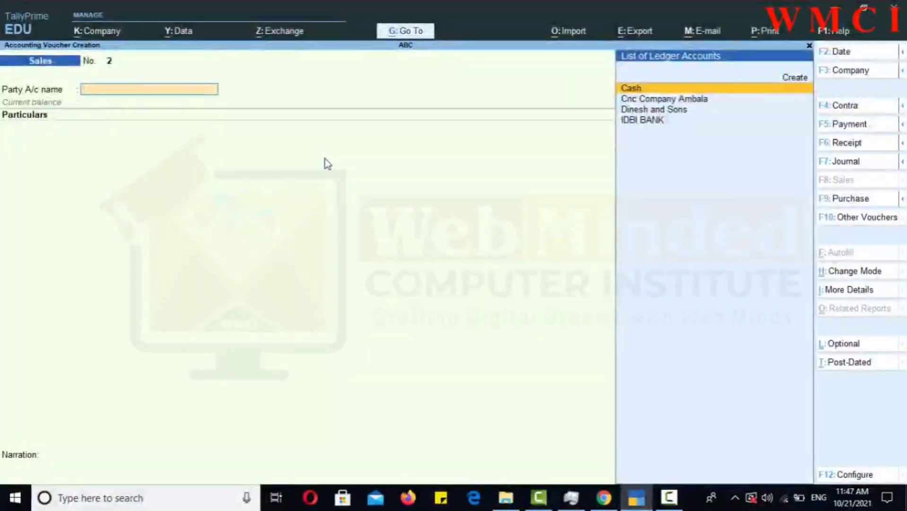
Step: Choose Dinesh and Sons as the sales voucher's party account and keep the existing party details
key("Down")
key("Down")
key("Return")
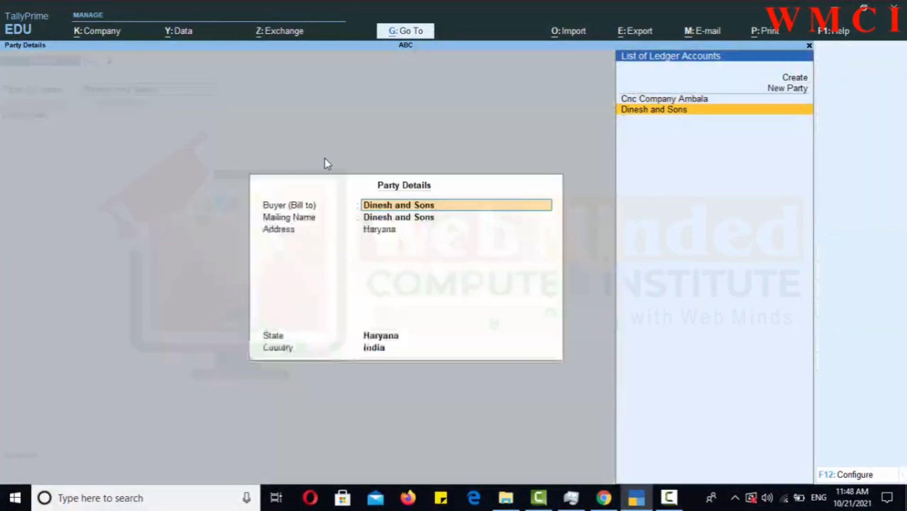
key("Return")
key("Return")
key("Return")
key("Return")
key("Return")
key("Return")
key("Return")
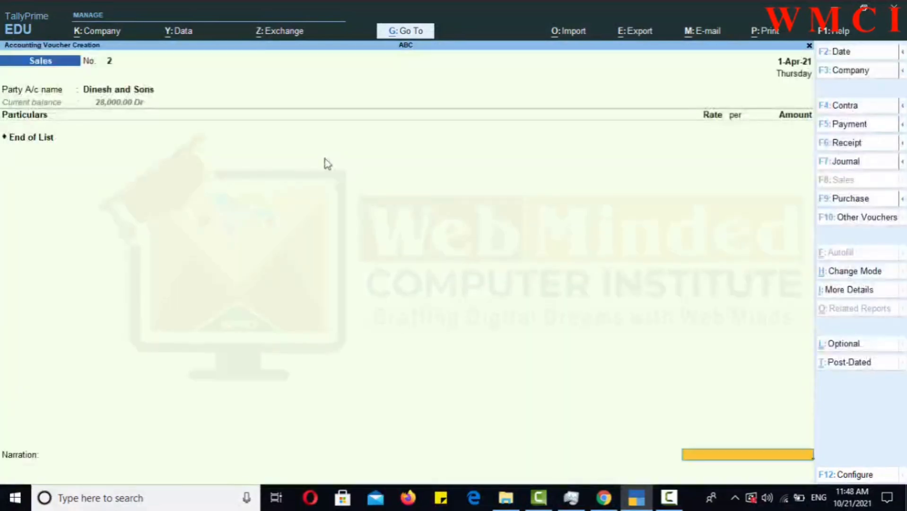
Step: Enter Local Sale with an amount of 2000 in the voucher, and leave without accepting it
key("BackSpace")
key("Down")
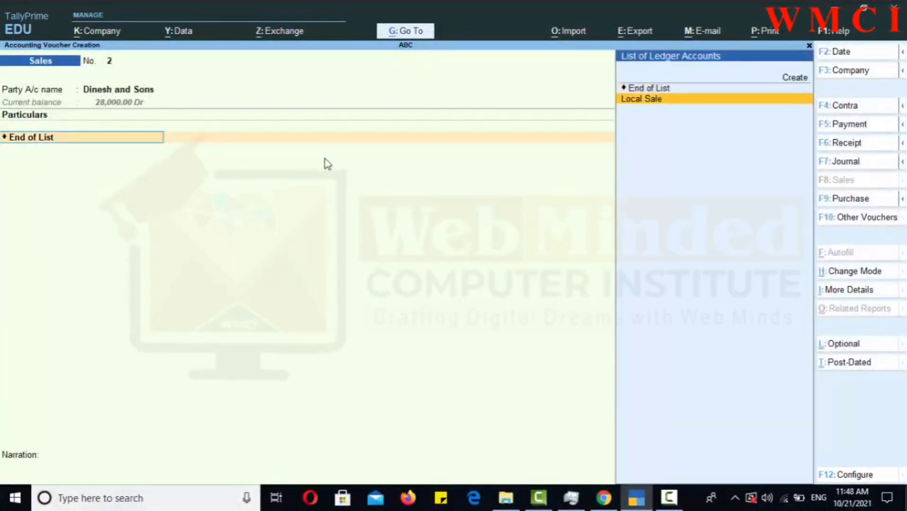
key("Return")
type("2000")
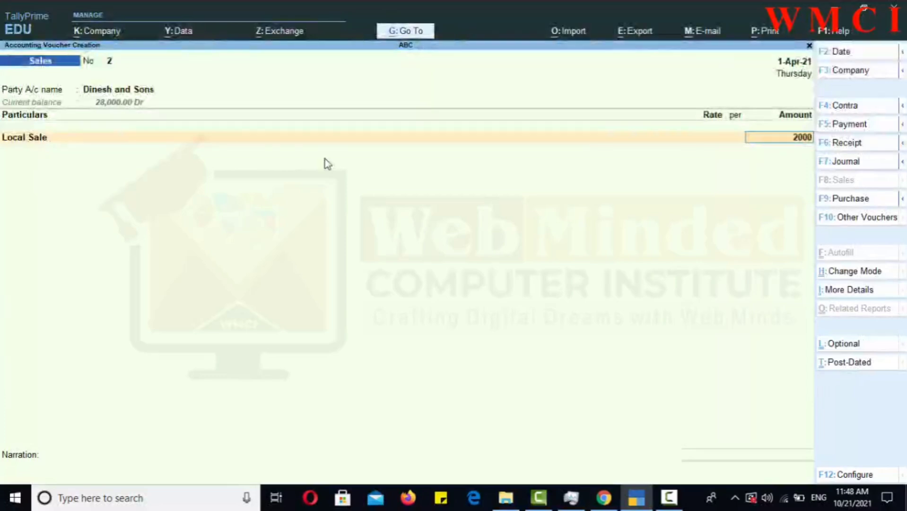
key("Return")
key("Return")
key("Return")
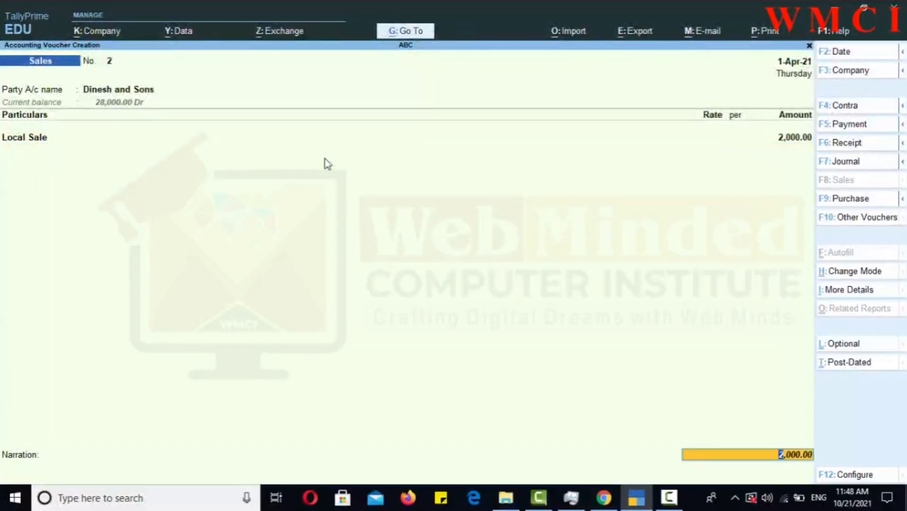
key("Return")
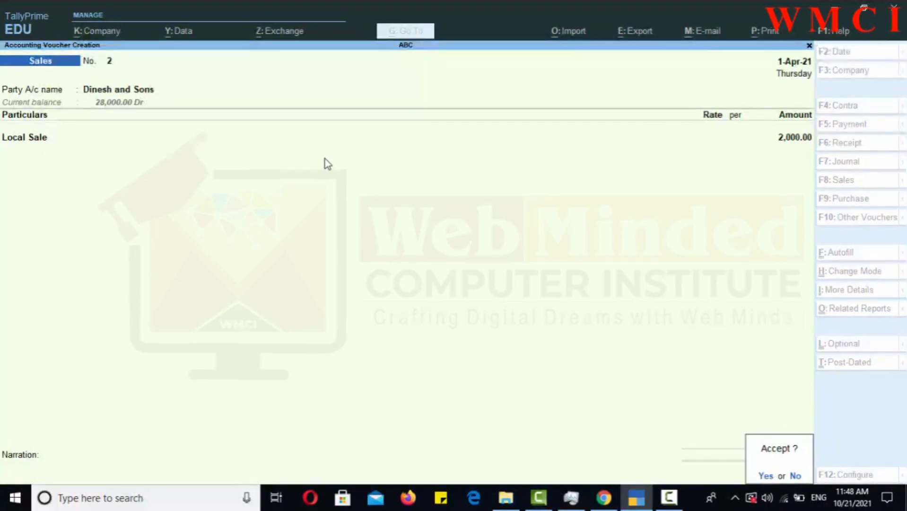
key("n")
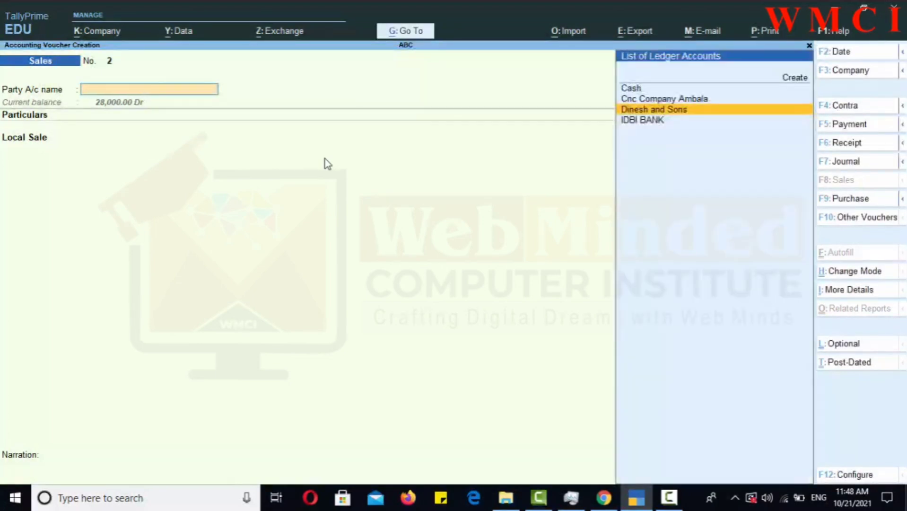
key("Escape")
key("y")
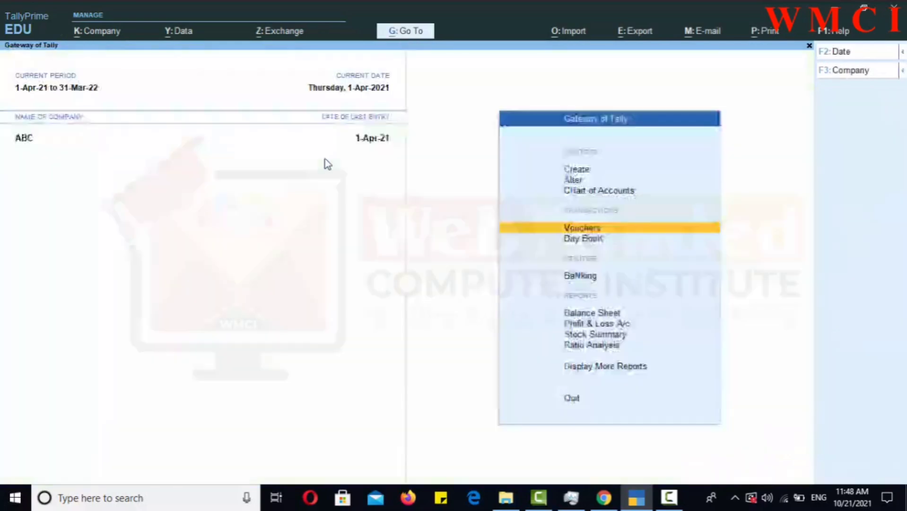
Step: Open the Dinesh and Sons ledger for alteration from the Gateway of Tally
key("Up")
key("Up")
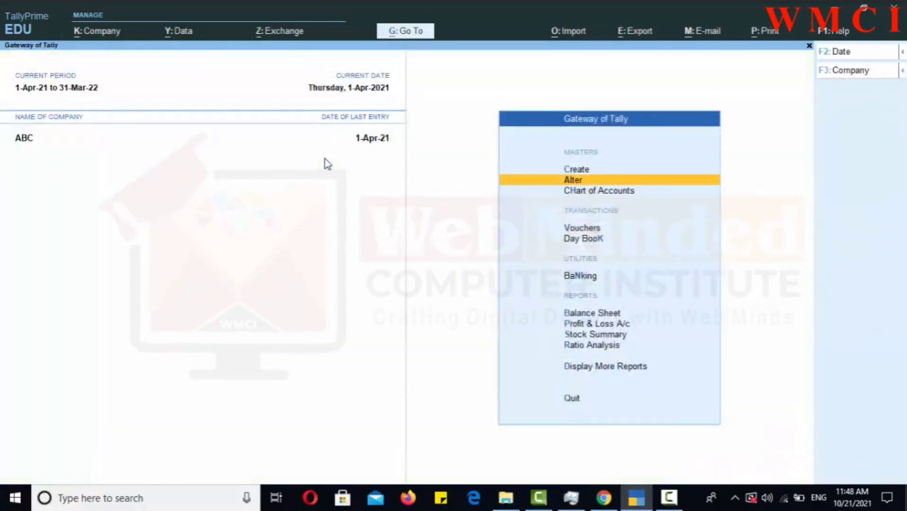
key("Return")
key("Down")
key("Return")
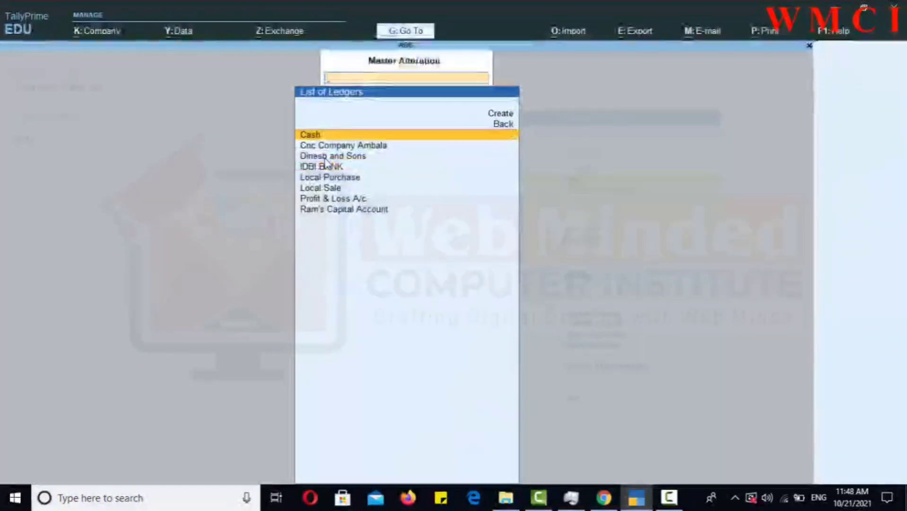
key("Down")
key("Down")
key("Return")
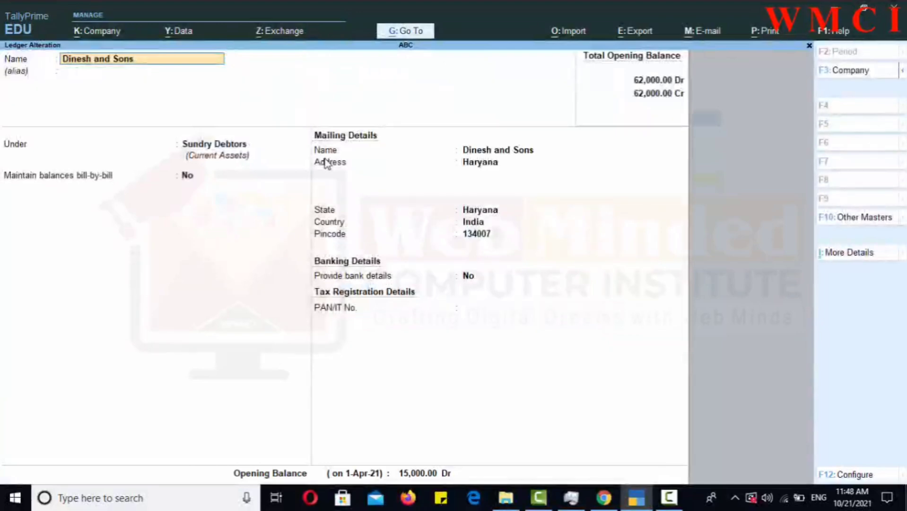
Step: Set the ledger's bill-by-bill balance maintenance to Yes, leaving the default credit period blank and the credit days check at No
key("Return")
key("Return")
key("Return")
type("YES")
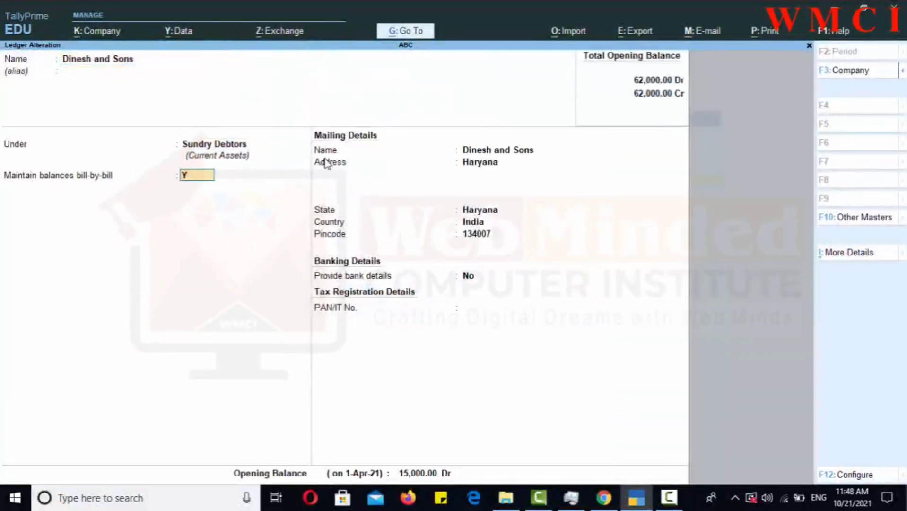
key("Return")
key("Return")
key("Return")
key("Return")
key("Return")
key("Return")
key("Return")
key("Return")
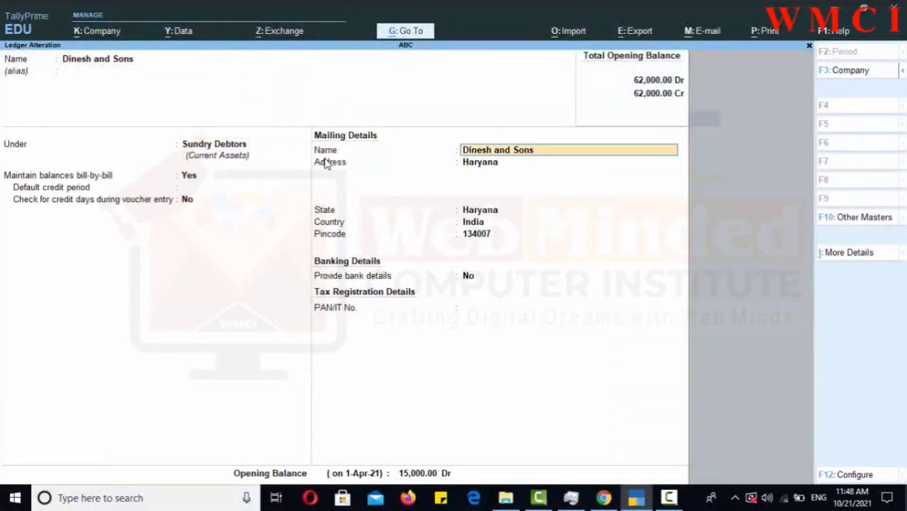
Step: Keep the ledger's remaining details and opening balance, and save it without entering a bill-wise breakup
key("Return")
key("Return")
key("Return")
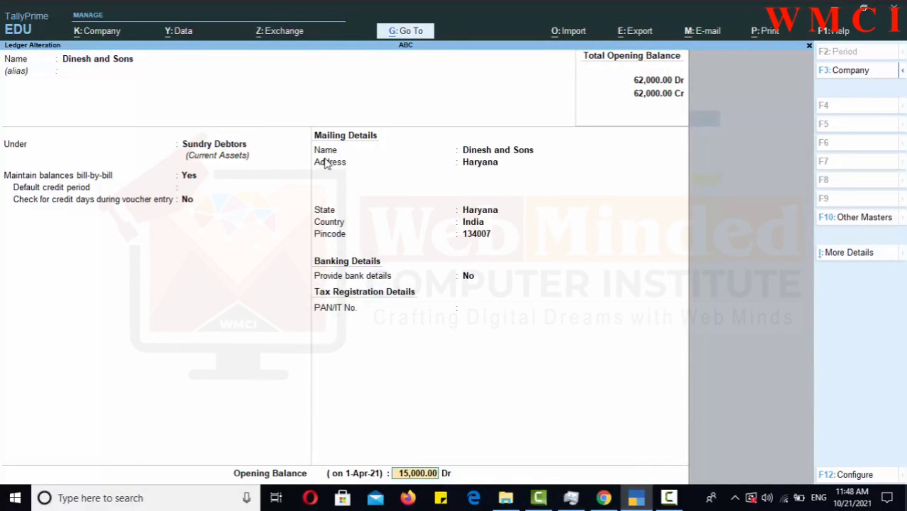
key("Return")
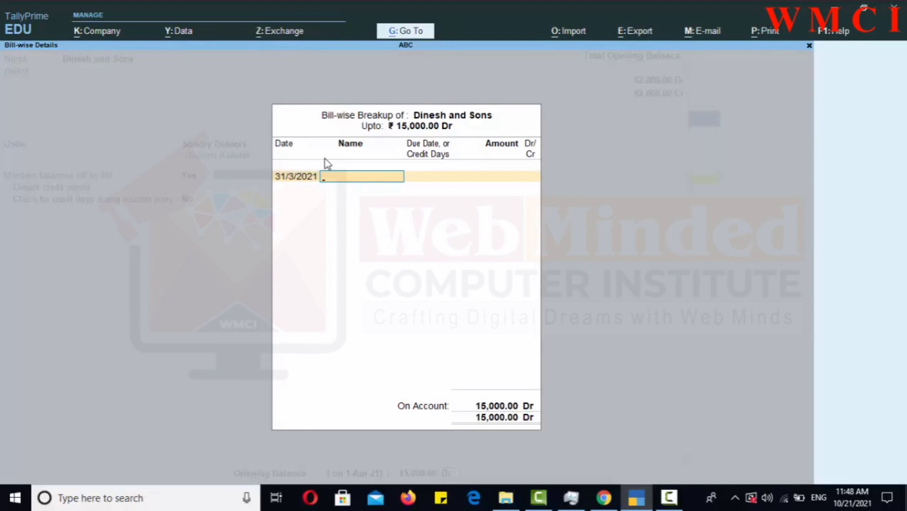
key("ctrl+a")
key("ctrl+a")
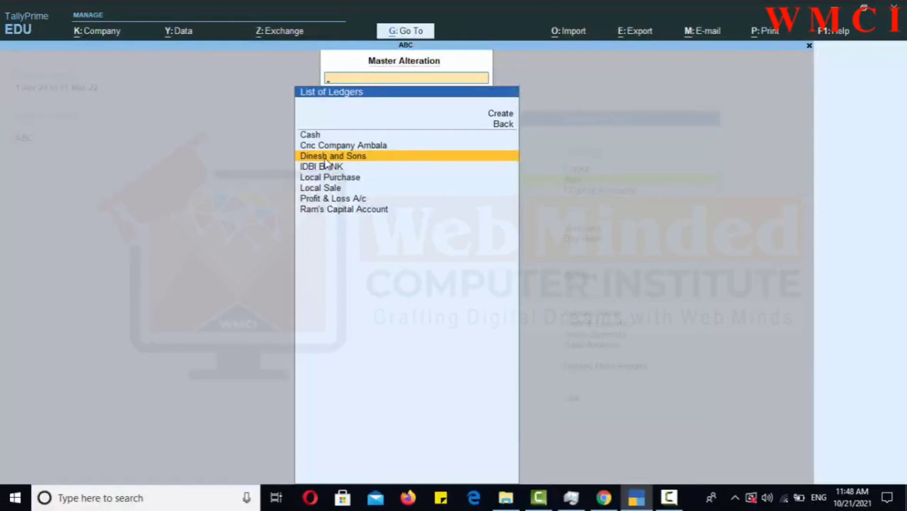
Step: Return from ledger alteration to the Gateway of Tally and start another sales voucher
key("Return")
key("Escape")
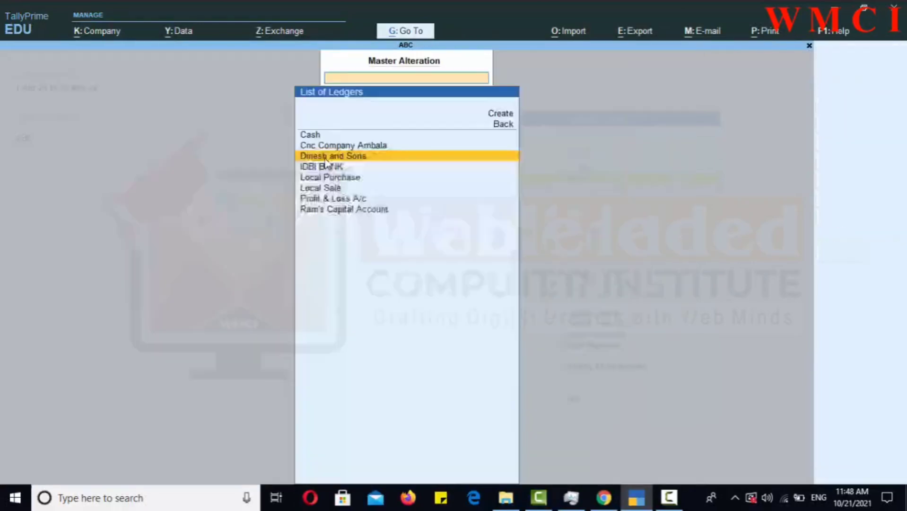
key("Escape")
key("Escape")
key("Down")
key("Down")
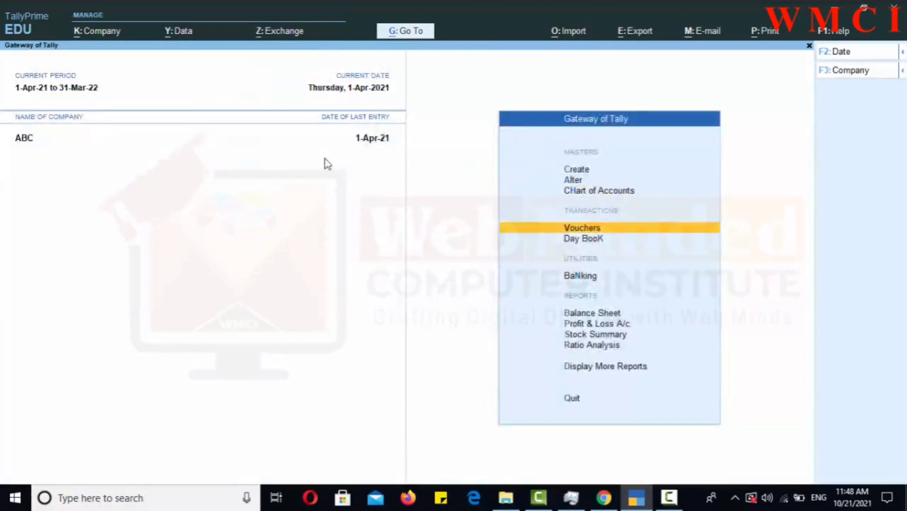
key("Return")
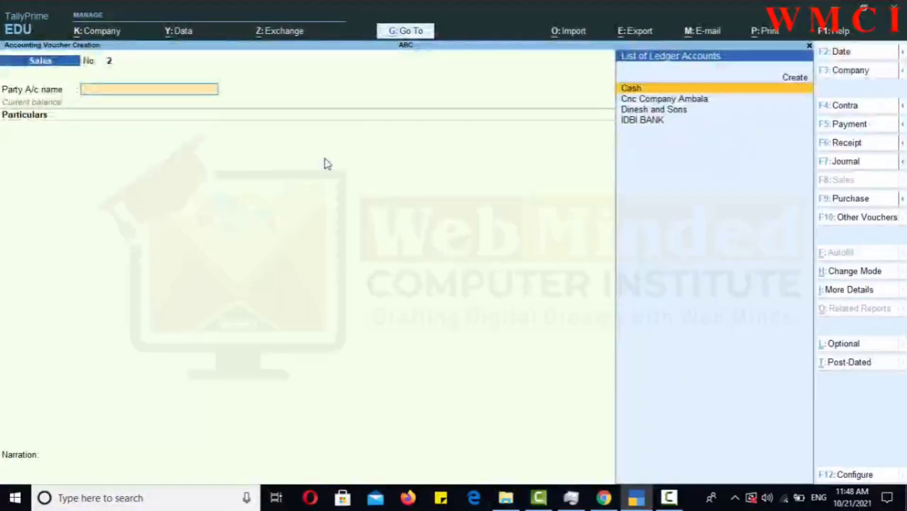
Step: Select Dinesh and Sons as the party account of the new sales voucher and accept its party details unchanged
key("Down")
key("Down")
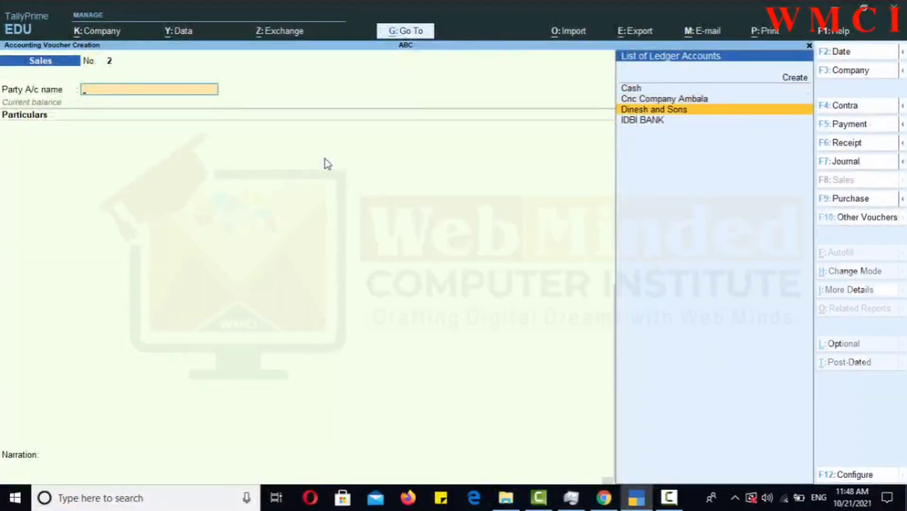
key("Return")
key("Return")
key("Return")
key("Return")
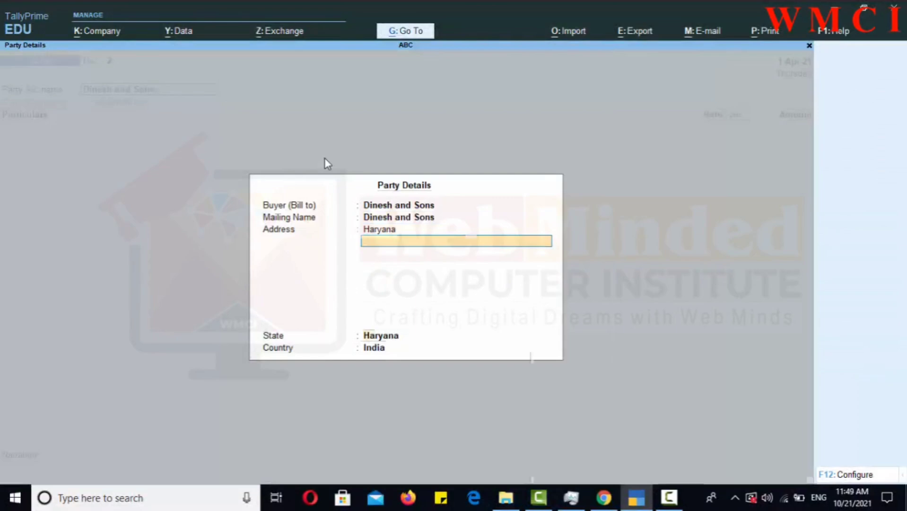
key("Return")
key("Return")
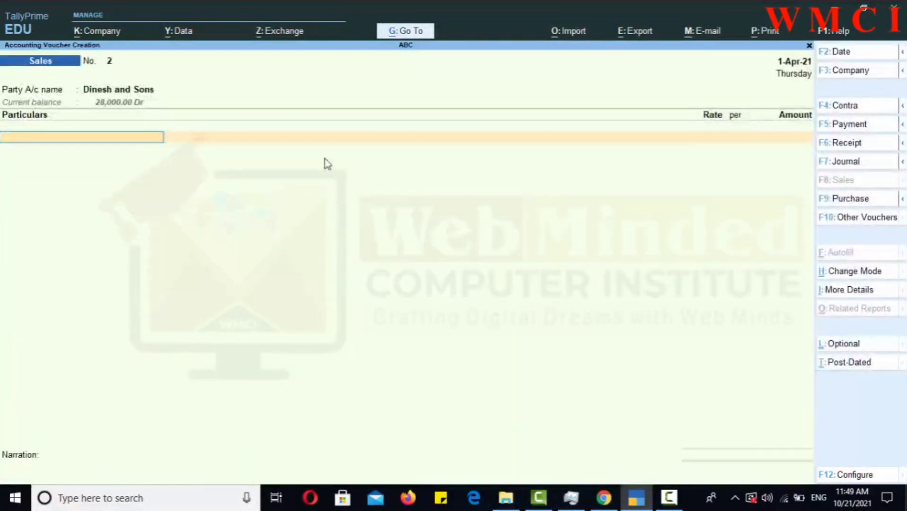
Step: Add Local Sale for 2,000 to the voucher and proceed to the party's bill-wise details
type("loc")
key("Return")
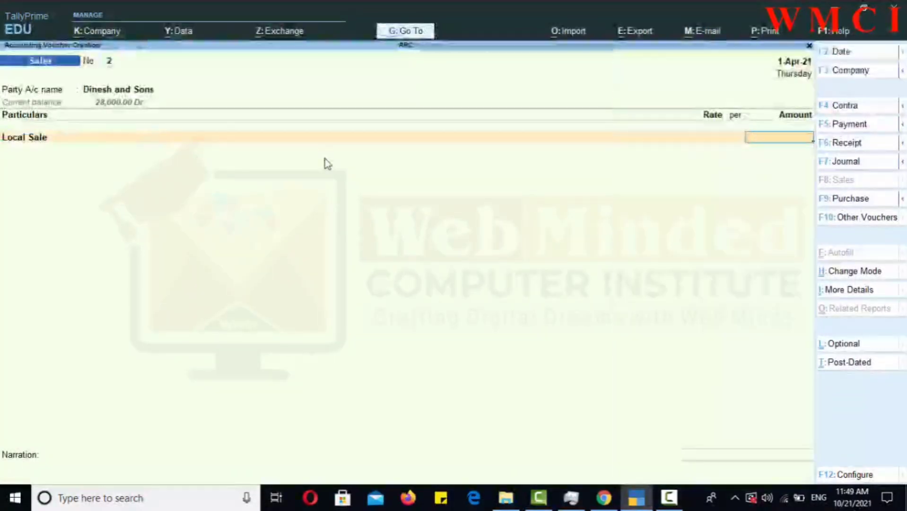
type("2,000")
key("Return")
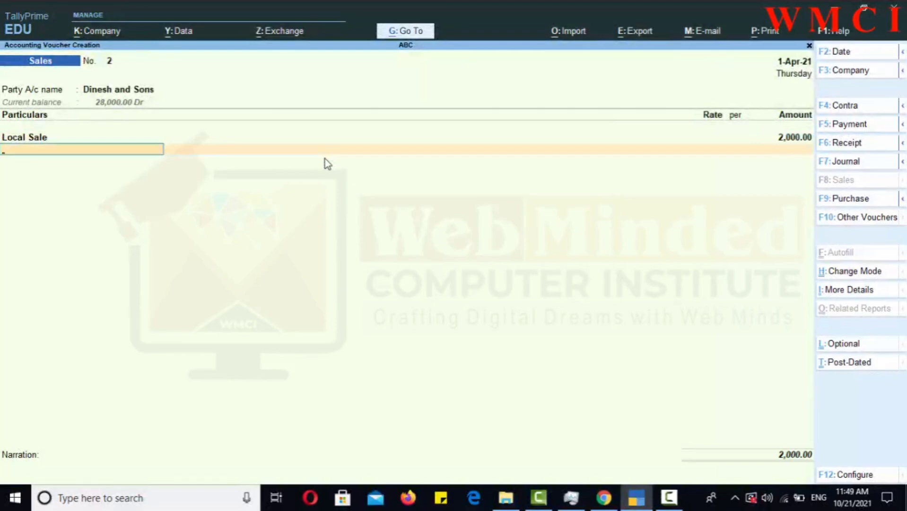
key("Return")
key("Return")
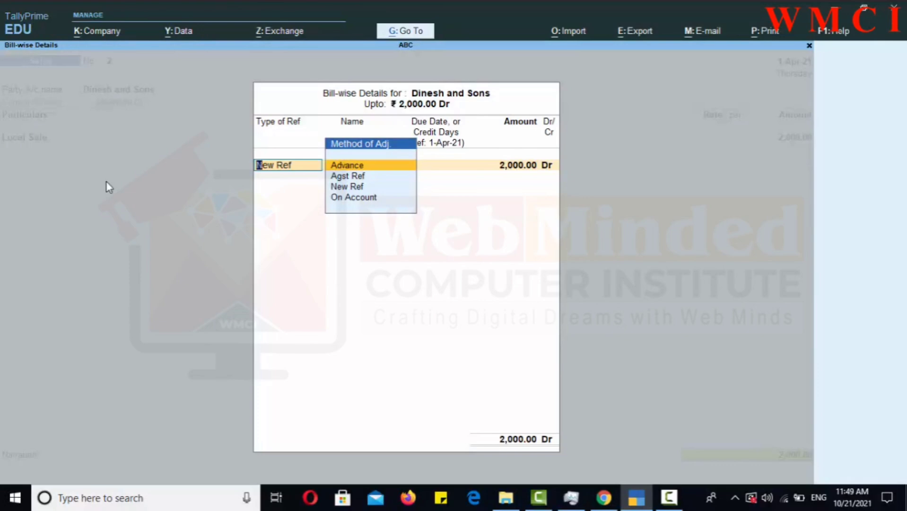
Step: Review the Agst Ref, New Ref and On Account adjustment methods, and leave the sales voucher without saving
left_click(358, 177)
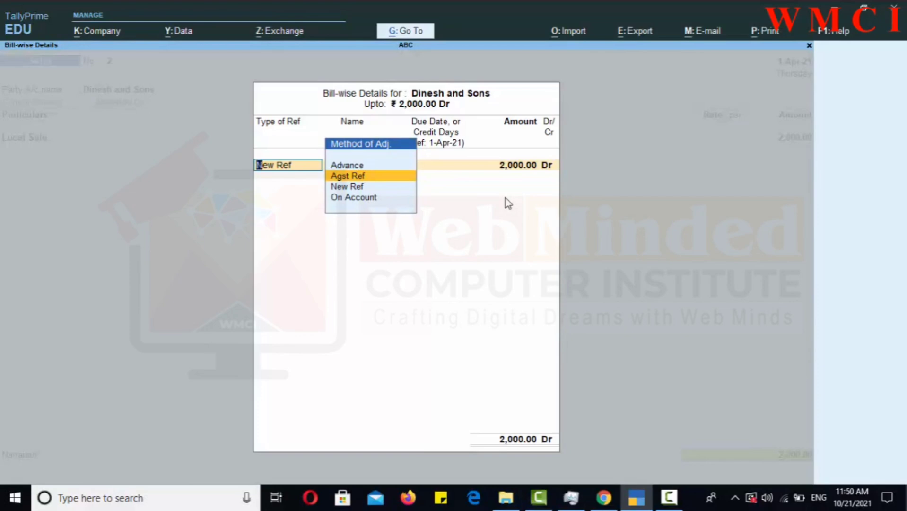
key("Down")
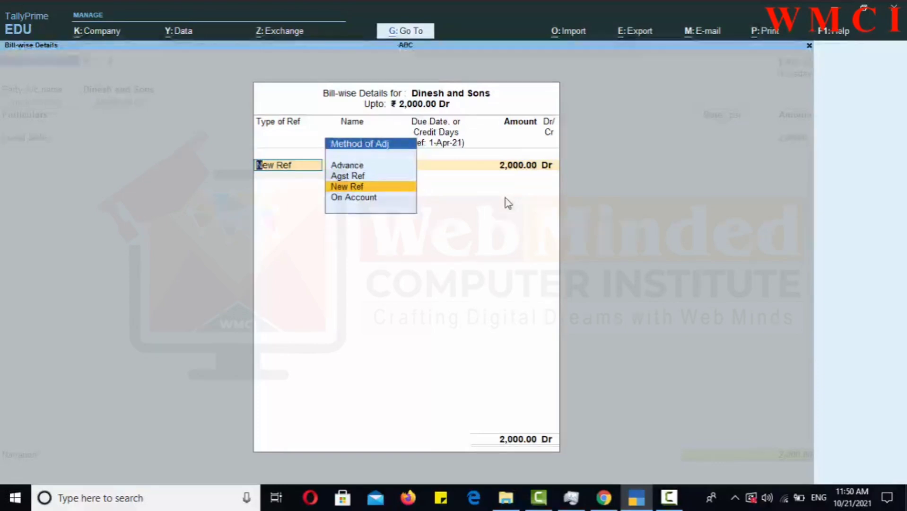
key("Down")
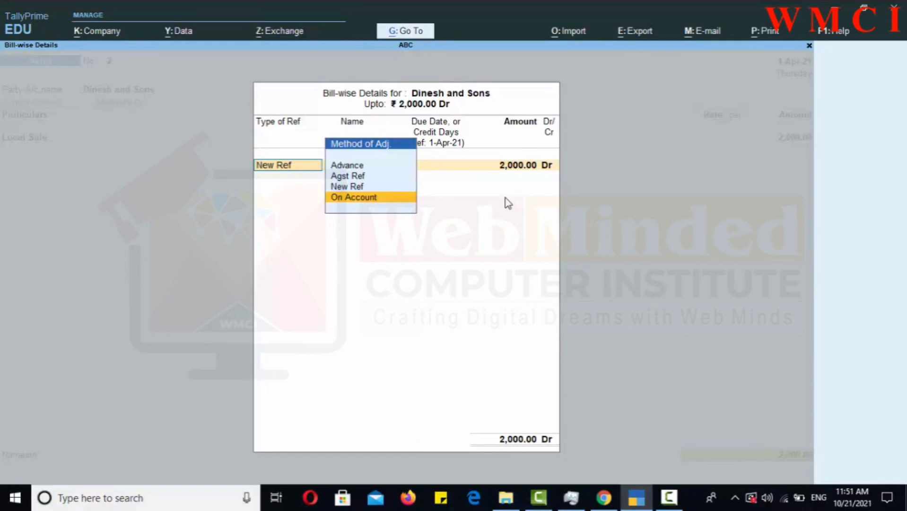
key("Escape")
key("y")
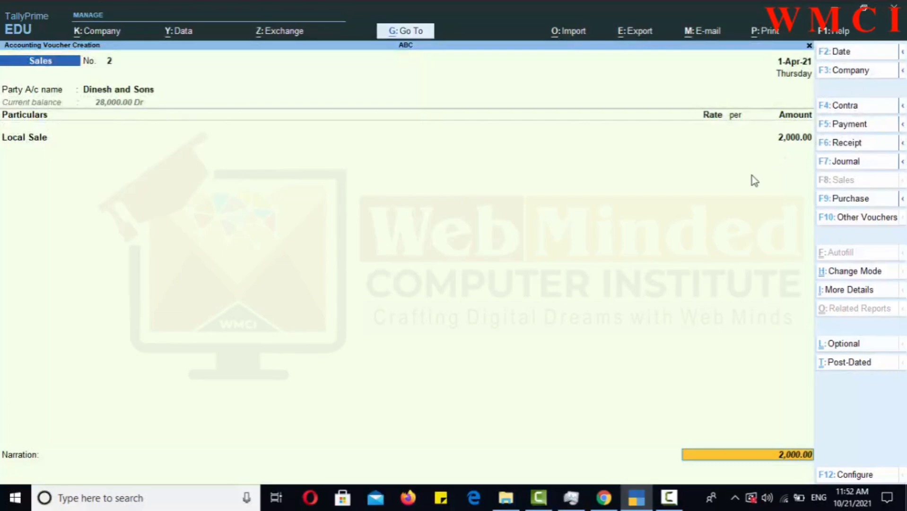
key("Escape")
key("y")
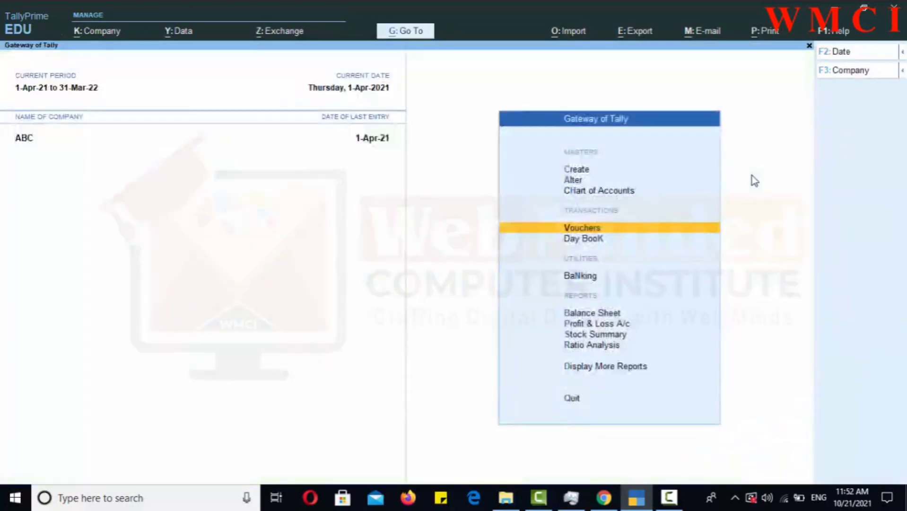
Step: Open the Dinesh and Sons ledger for alteration from the Gateway of Tally
left_click(574, 180)
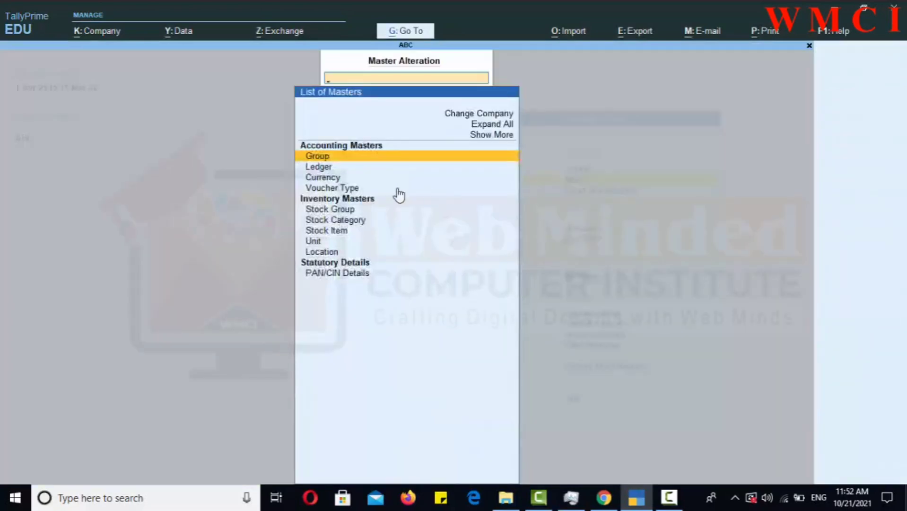
left_click(329, 170)
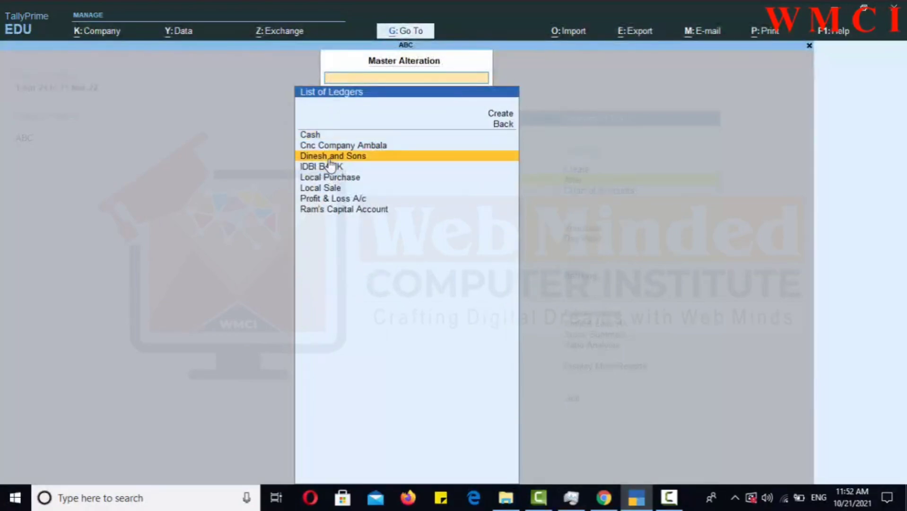
left_click(329, 161)
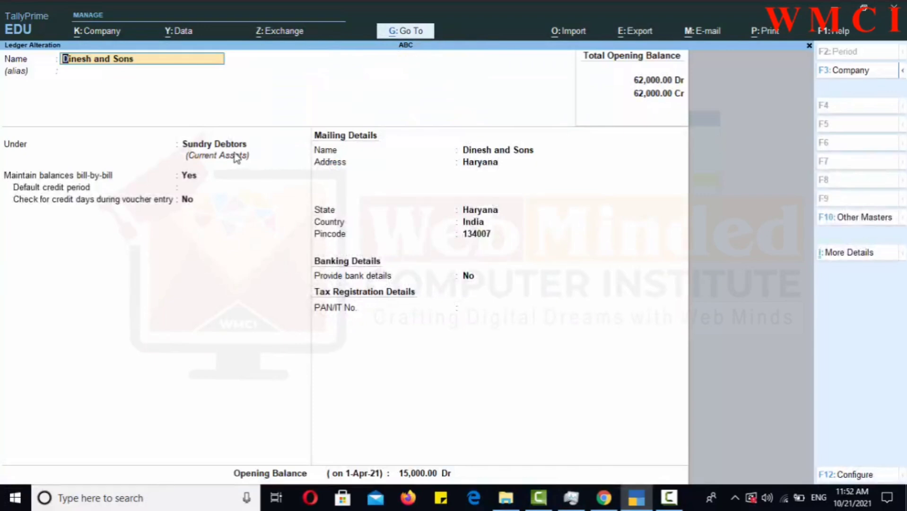
Step: Set Maintain balances bill-by-bill to No for Dinesh and Sons, save the ledger with its other details unchanged, and return to the Gateway of Tally
left_click(189, 179)
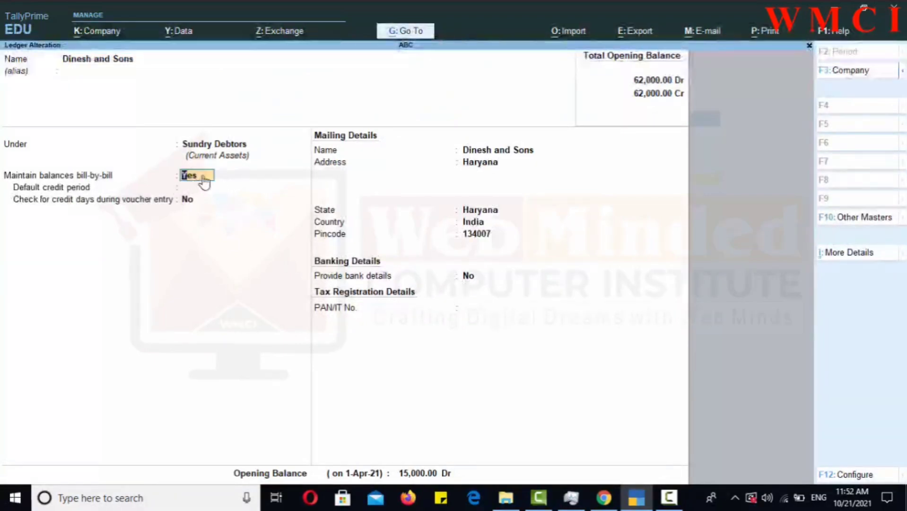
type("NO")
key("Return")
key("Return")
key("Return")
key("Return")
key("Return")
key("Return")
key("Return")
key("Return")
key("Return")
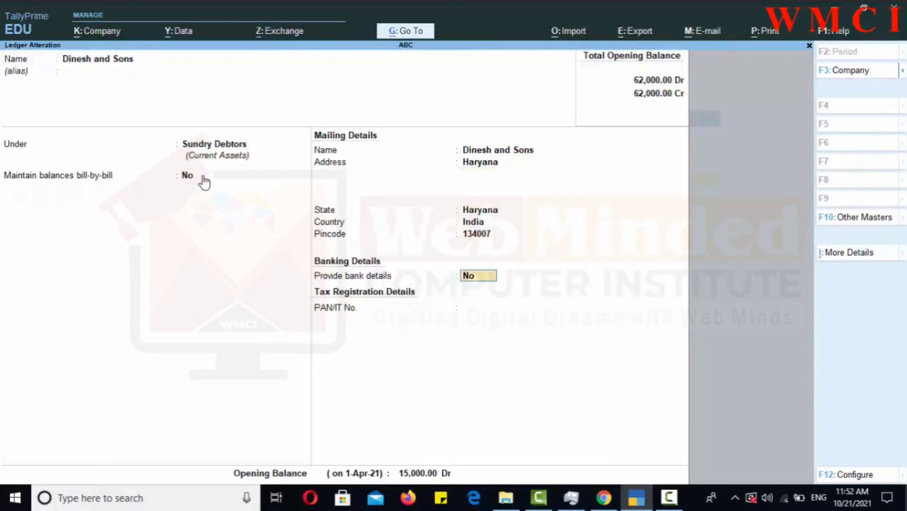
key("Return")
key("Return")
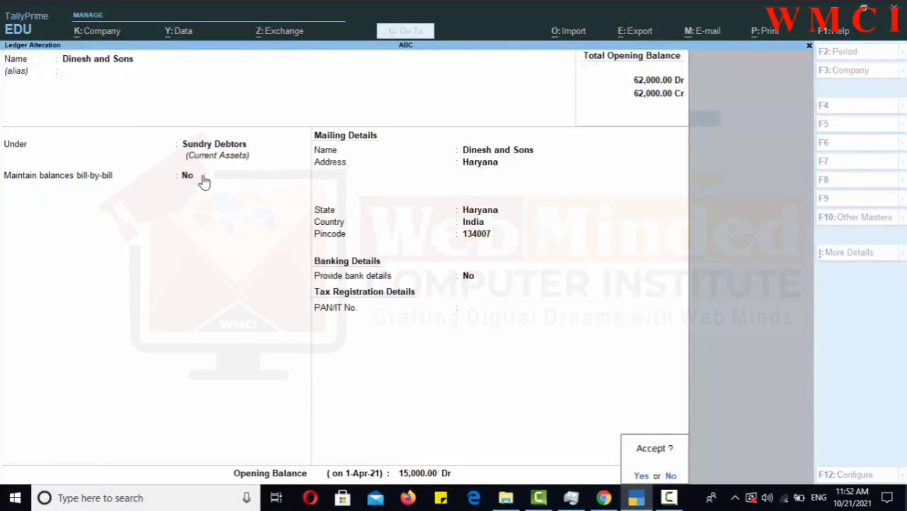
key("Return")
key("Escape")
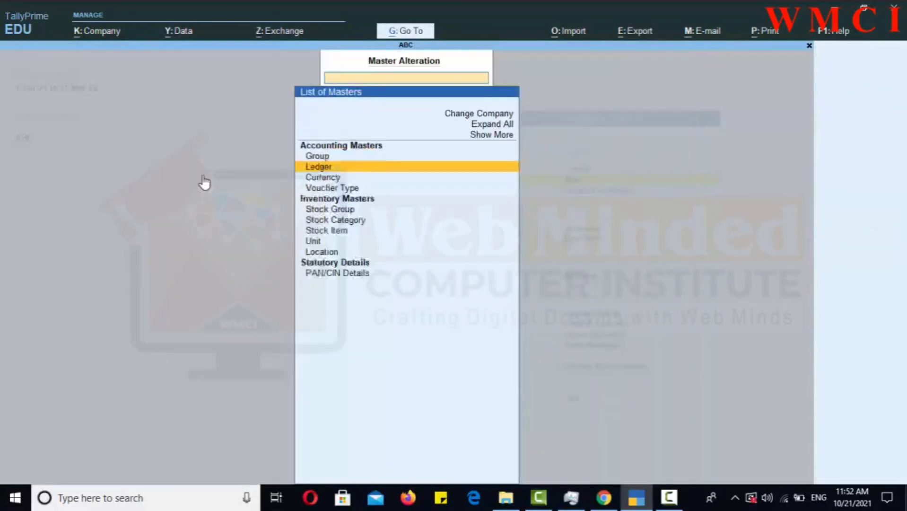
key("Escape")
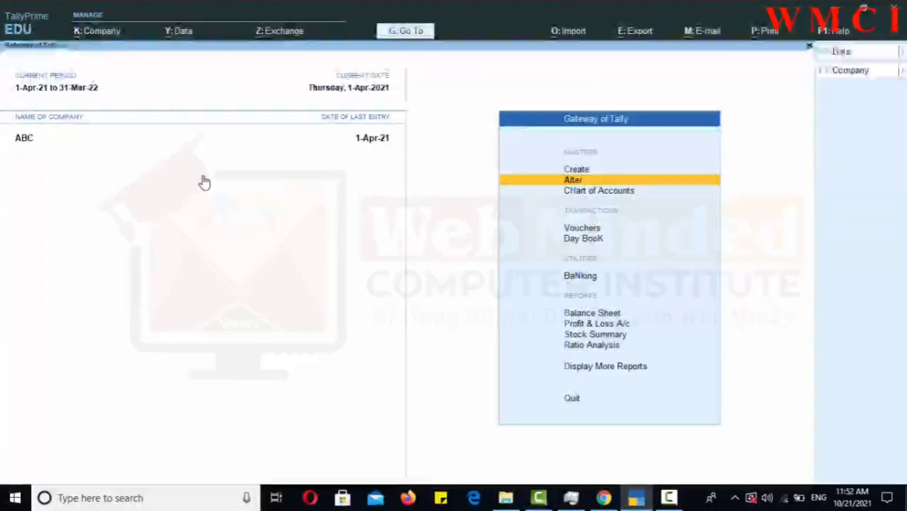